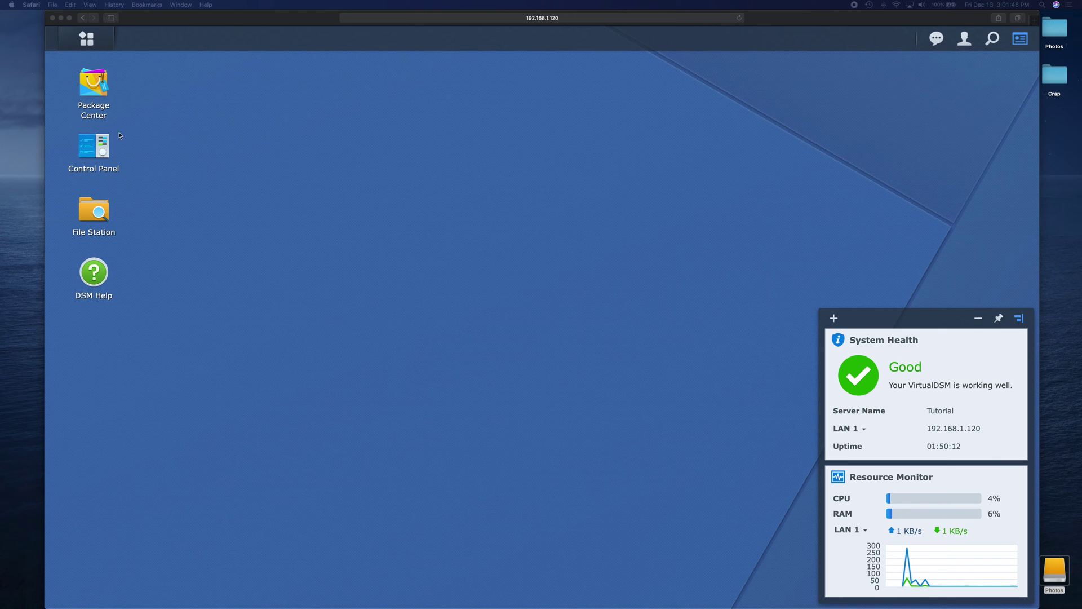
Search Package Center for 'git' and install the Git Server package.
left_click(535, 271)
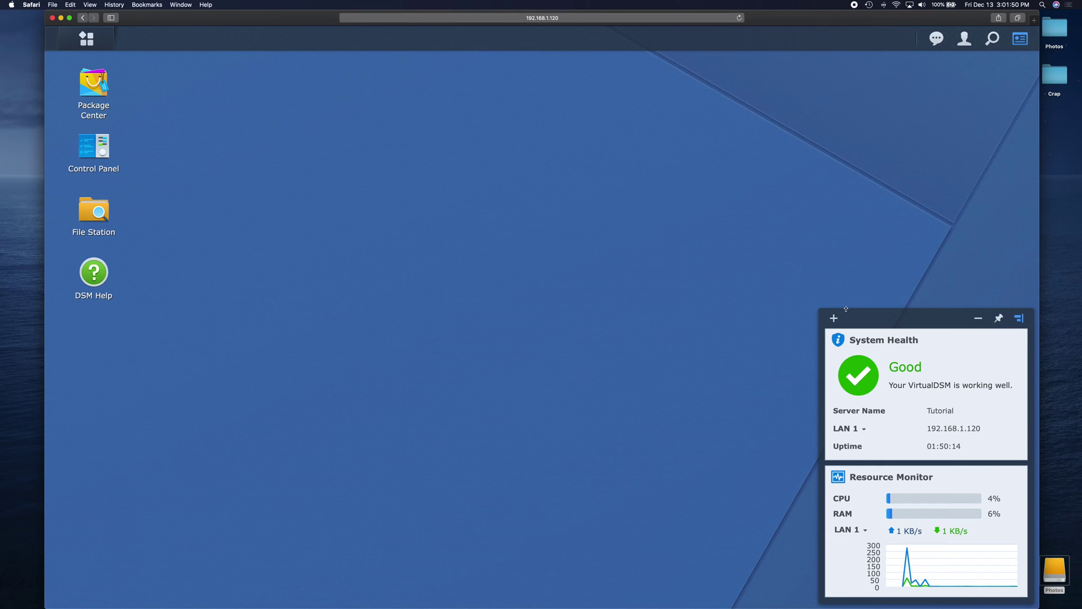
left_click_drag(845, 309, 846, 301)
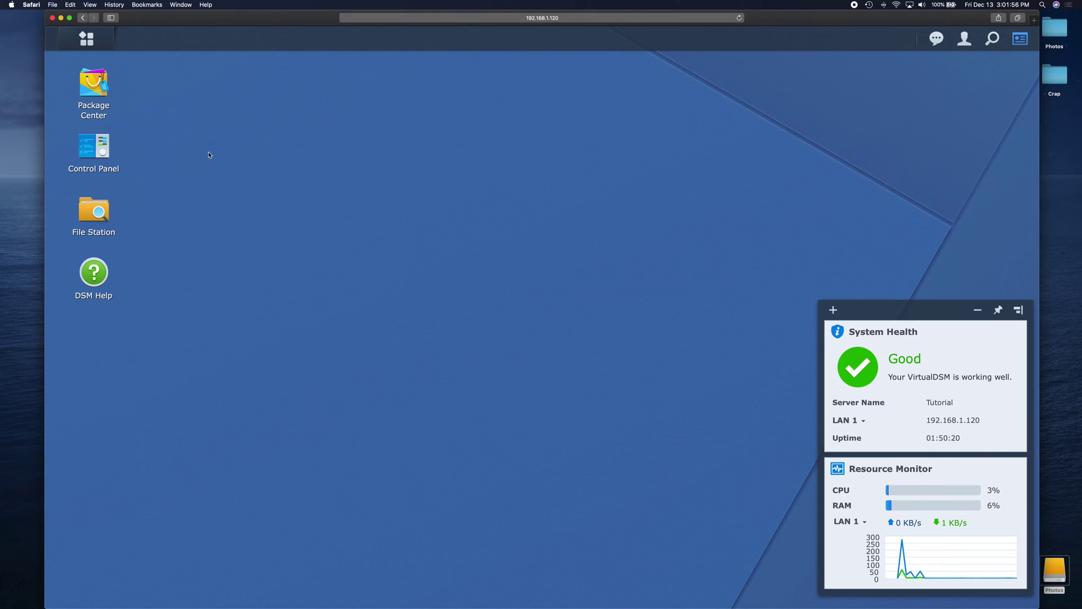
left_click(94, 90)
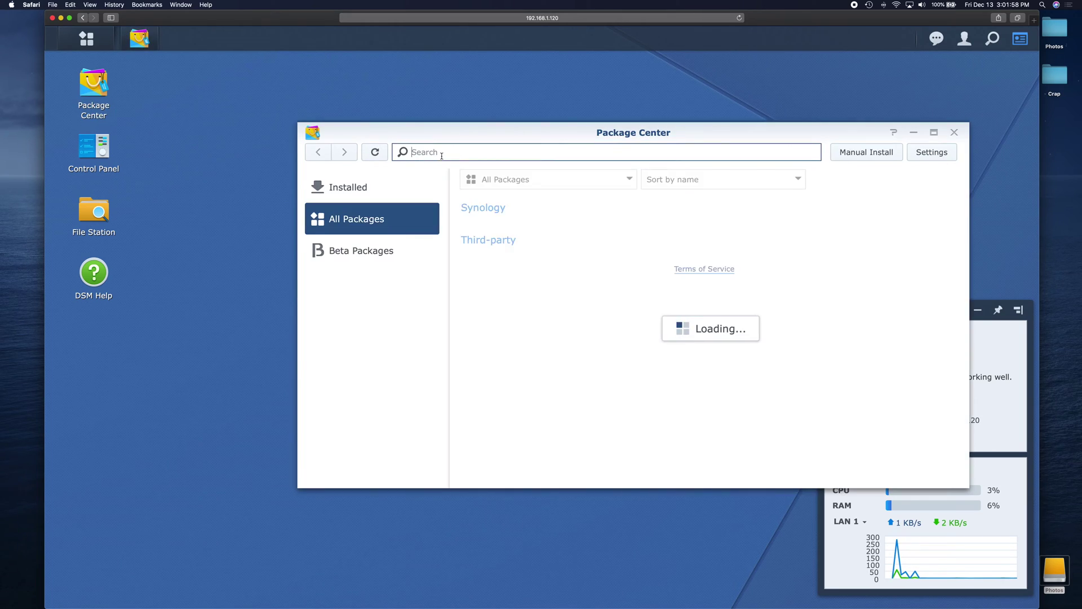
type("git")
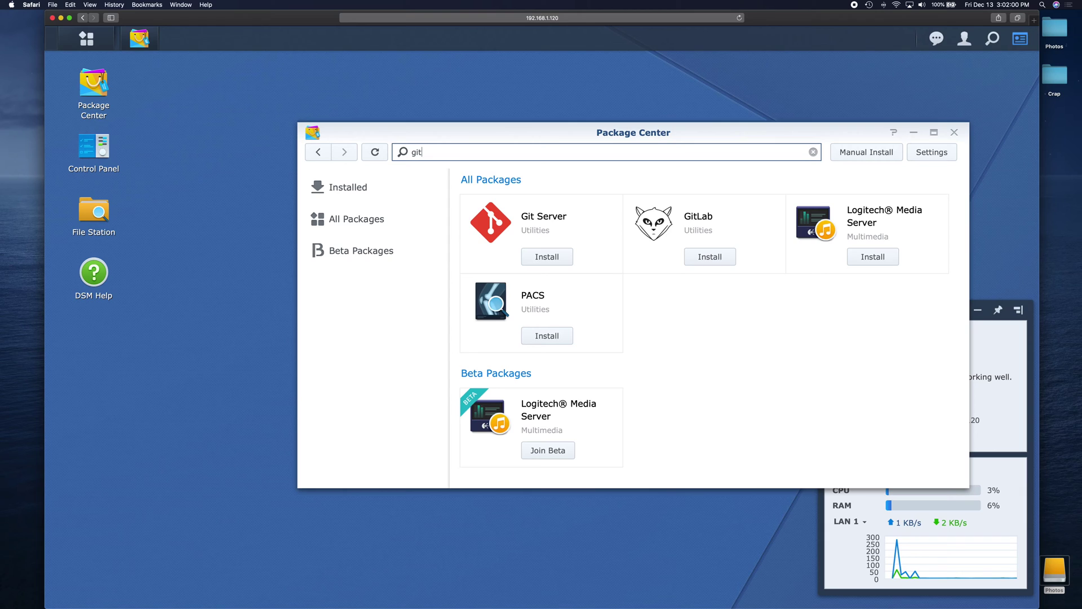
left_click(547, 256)
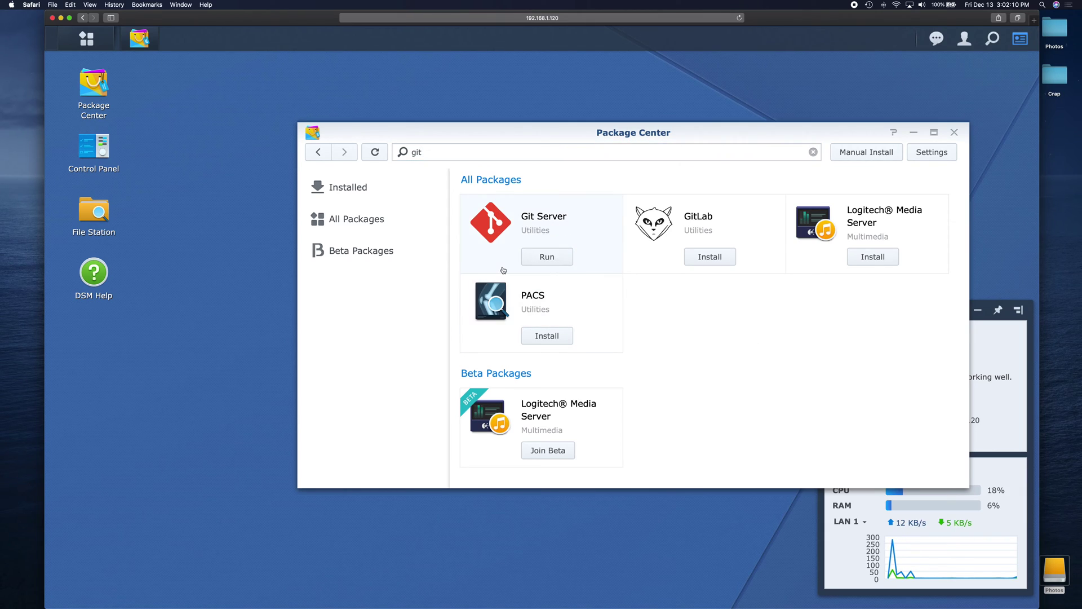
Try running Git Server and dismiss the error saying SSH must be enabled.
left_click(547, 263)
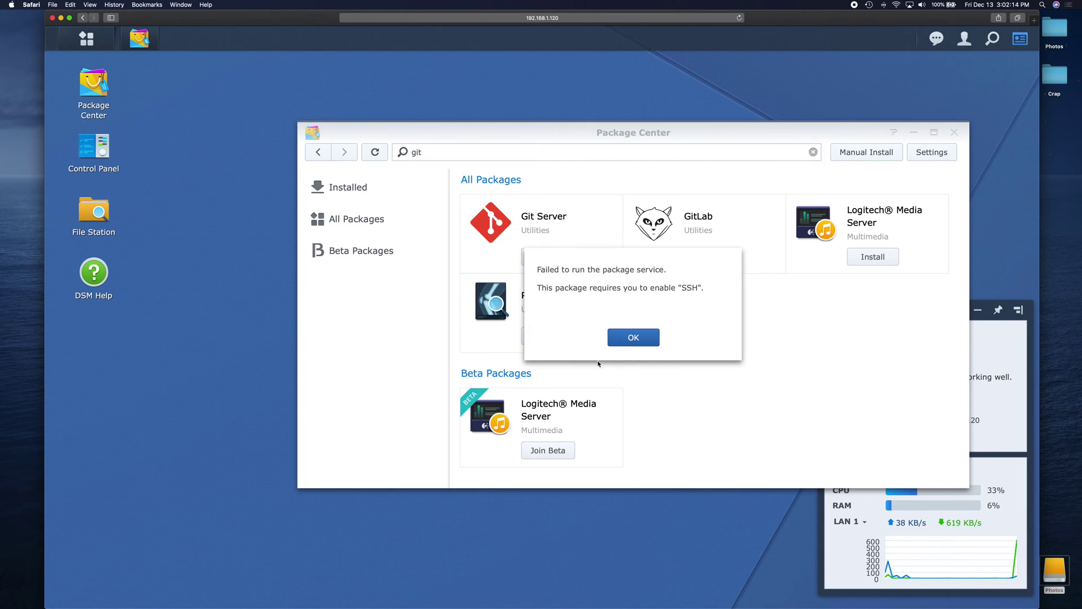
left_click(657, 340)
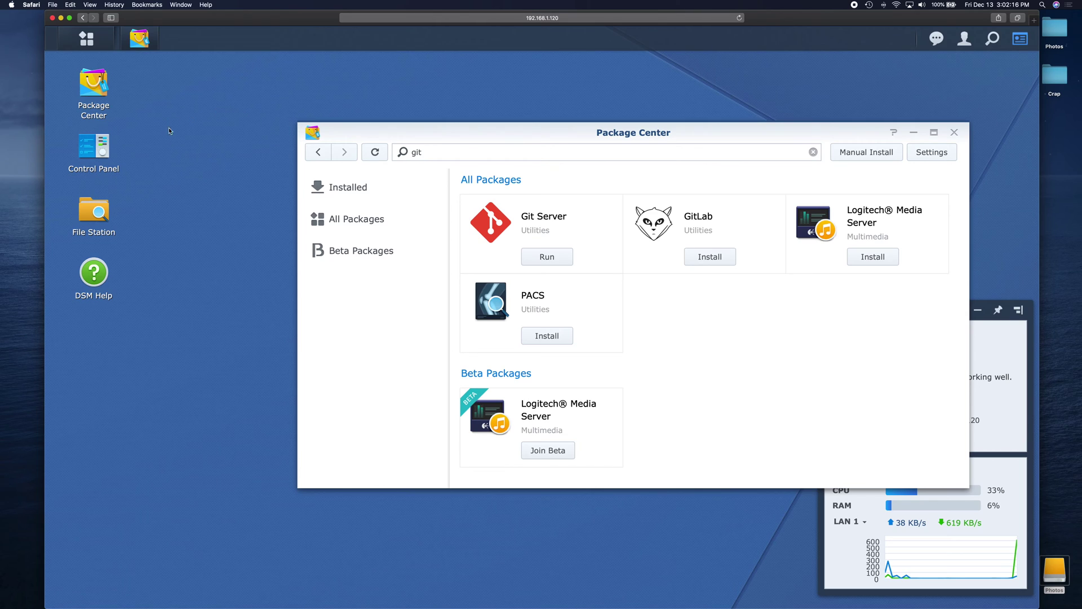
Enable the SSH service on port 22 under Terminal & SNMP, apply it, and close Control Panel.
left_click(92, 148)
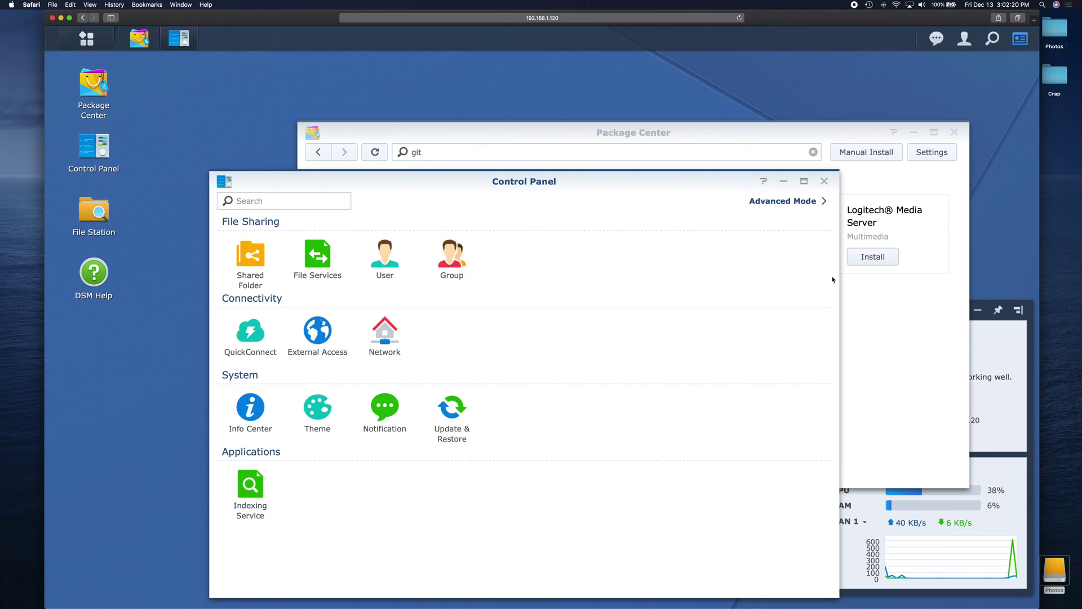
left_click(781, 201)
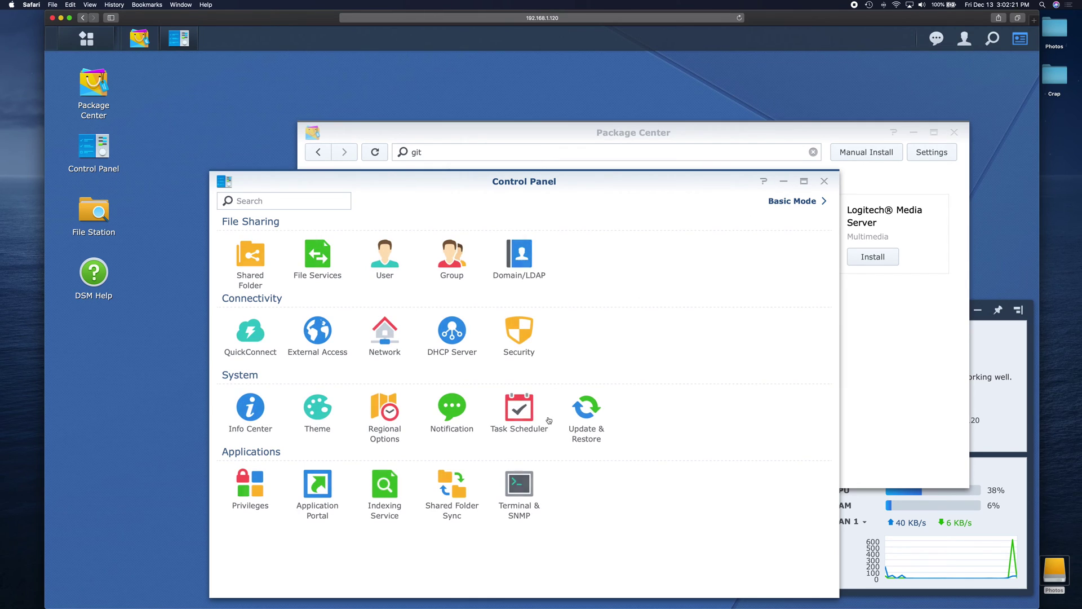
left_click(534, 493)
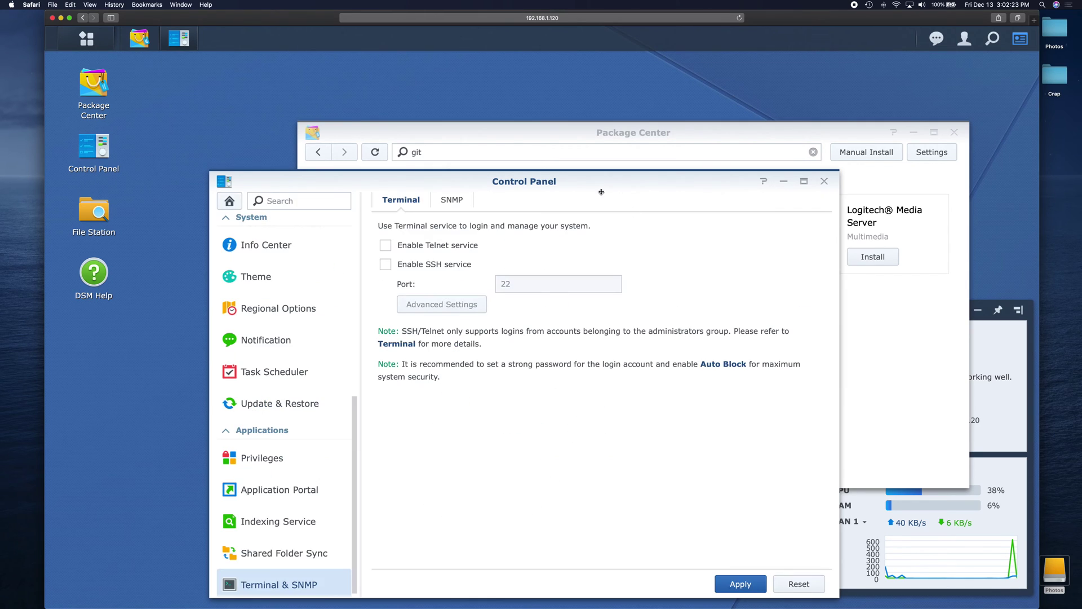
left_click(385, 264)
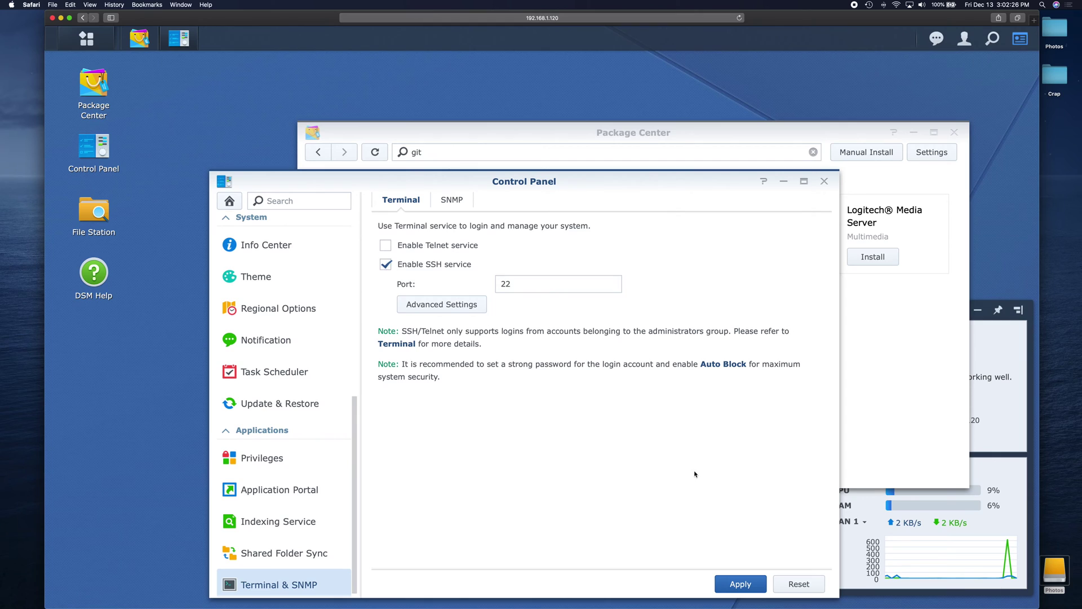
left_click(731, 582)
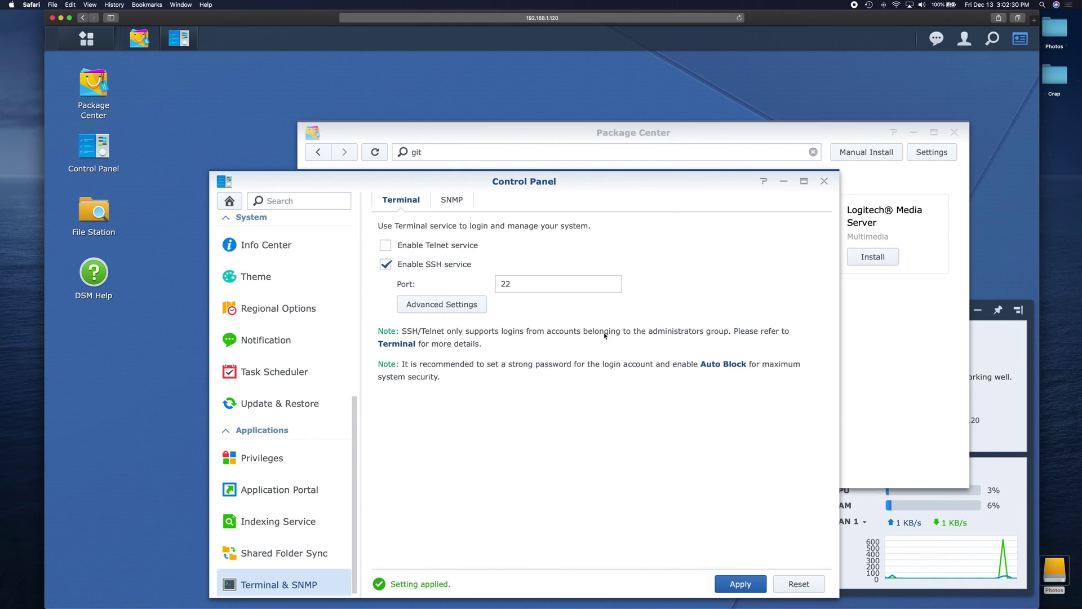
left_click(824, 182)
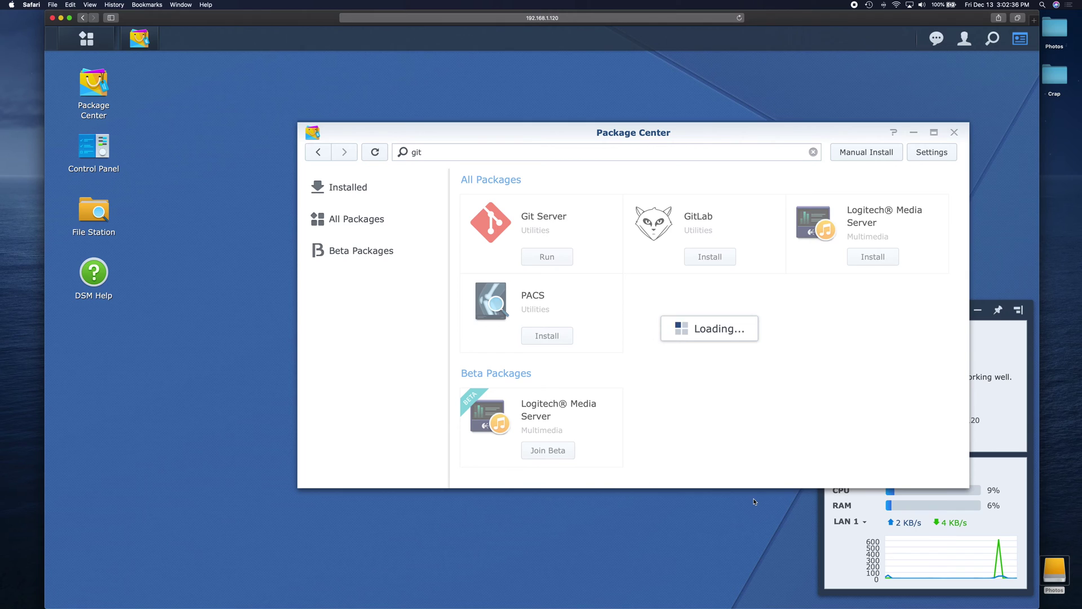
Open Git Server's user access window, then close it.
left_click(534, 259)
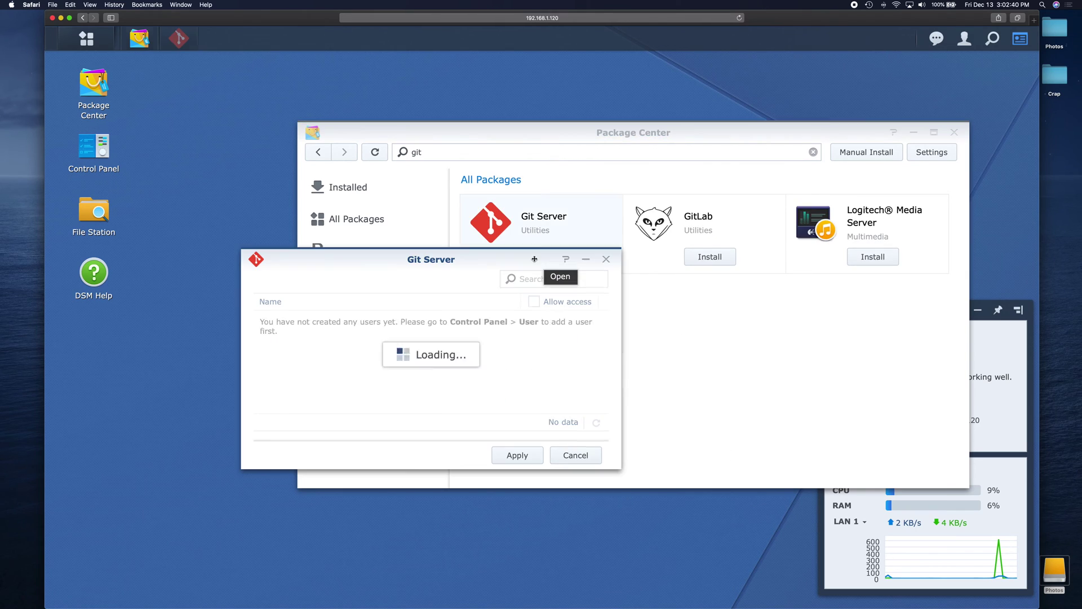
left_click(606, 259)
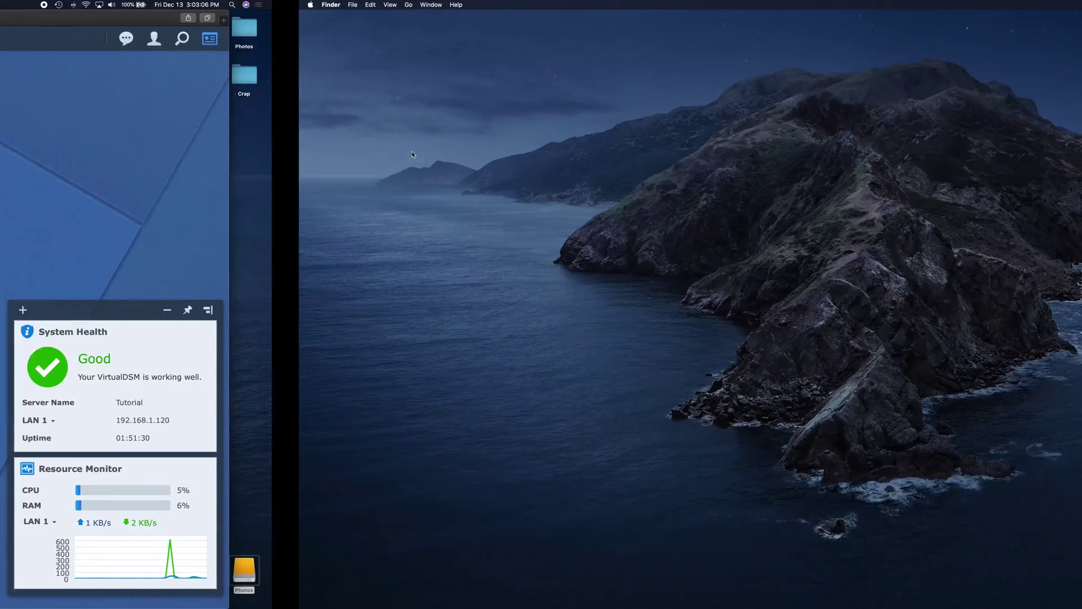
Launch Terminal from Spotlight with enlarged text, positioned further left.
key("super+space")
type("ter")
key("Return")
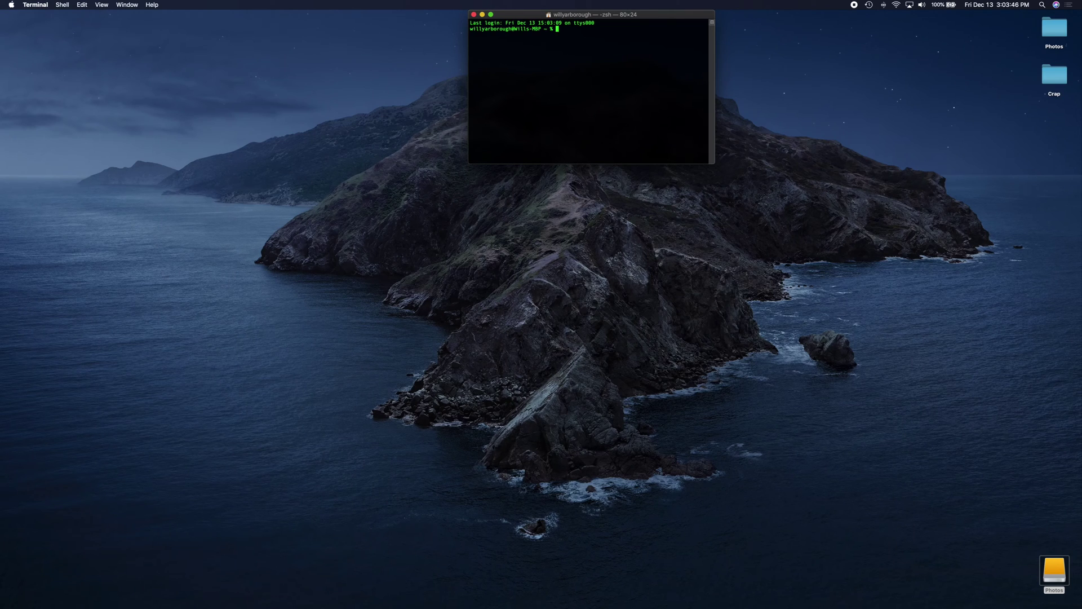
key("super+equal")
key("super+equal")
key("super+equal")
key("super+equal")
key("super+equal")
key("super+equal")
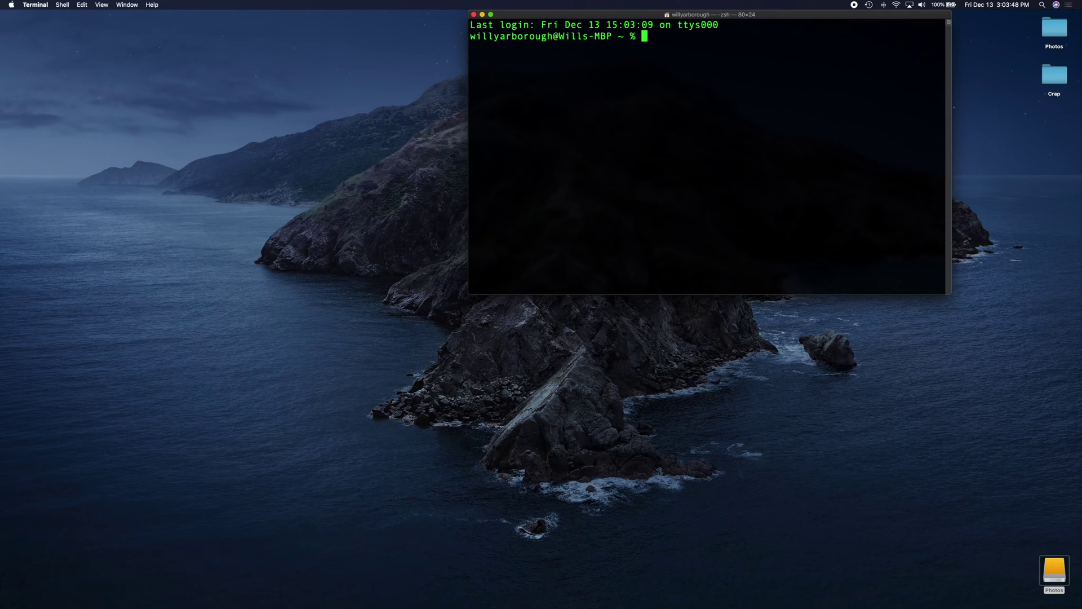
left_click_drag(612, 12, 397, 5)
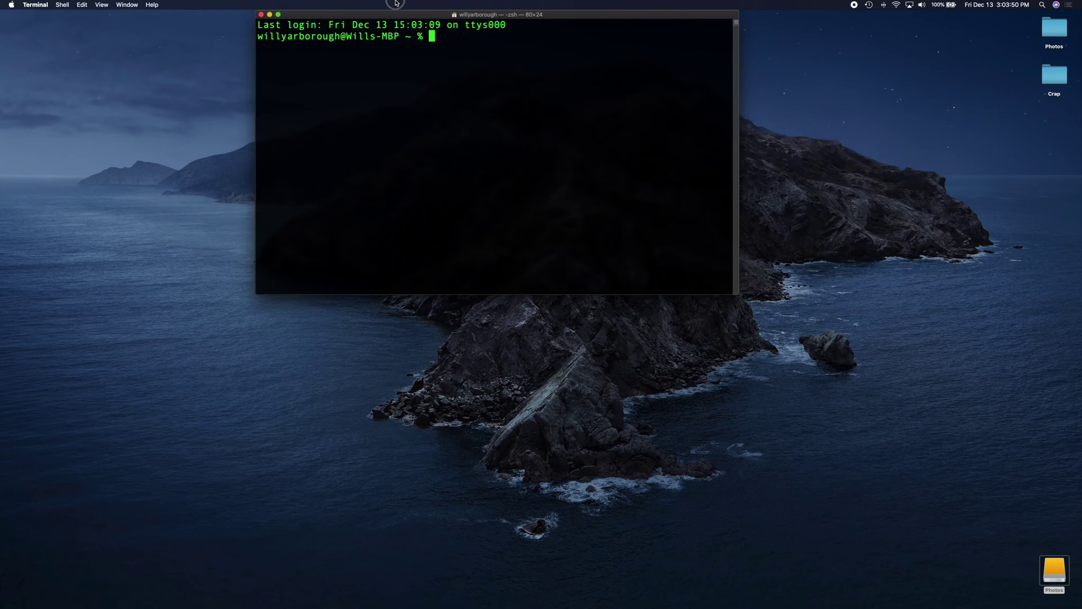
SSH into the NAS at 192.168.1.120 with the account password and enlarge the text again.
type("ssh spacerex")
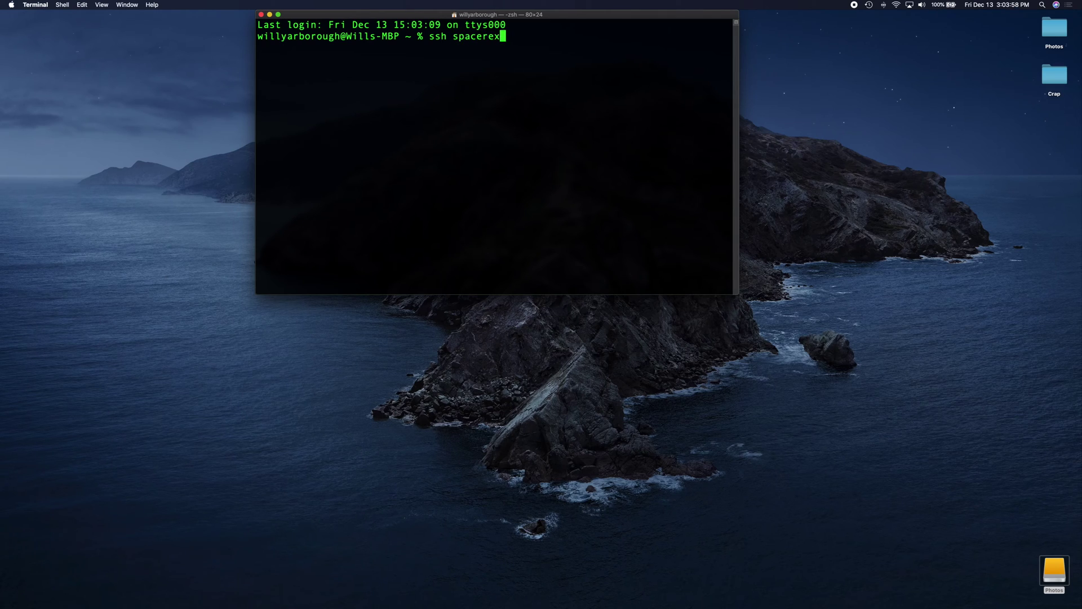
type("@192.168.1.120")
key("Return")
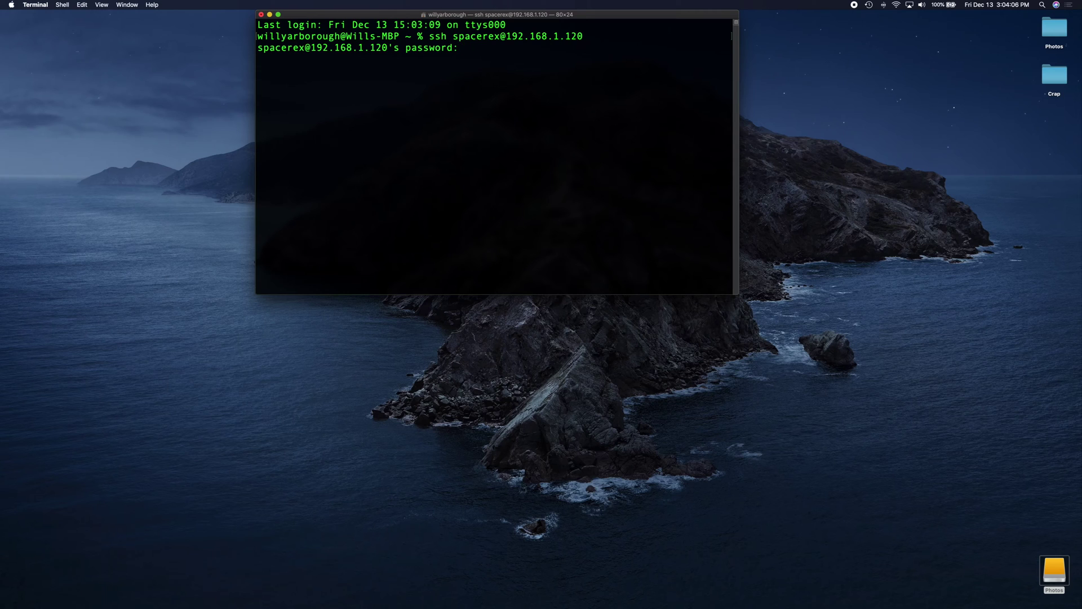
key("Return")
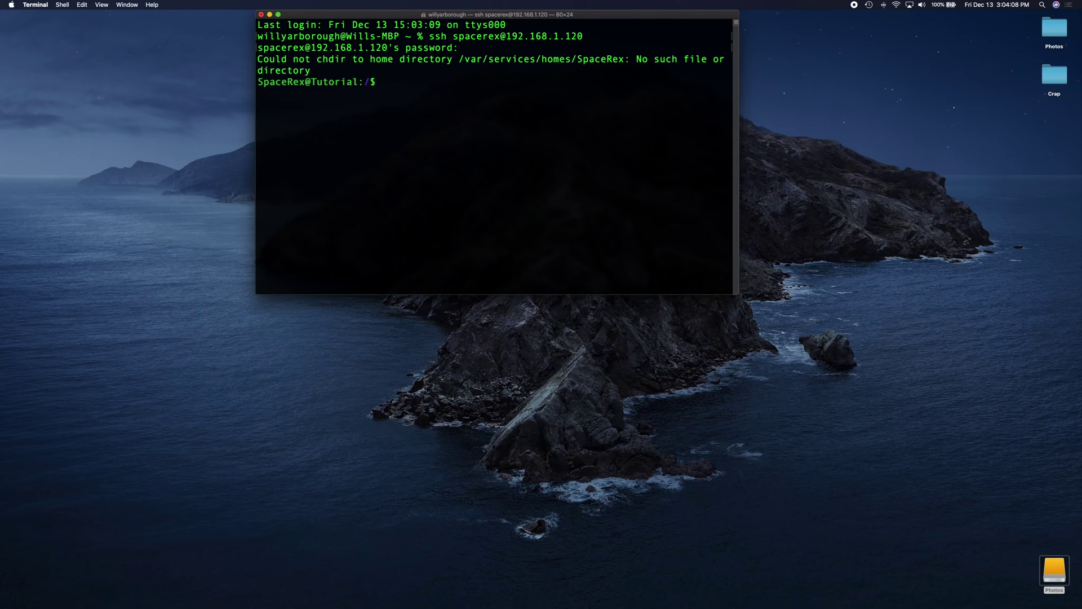
key("super+plus")
key("super+plus")
key("super+plus")
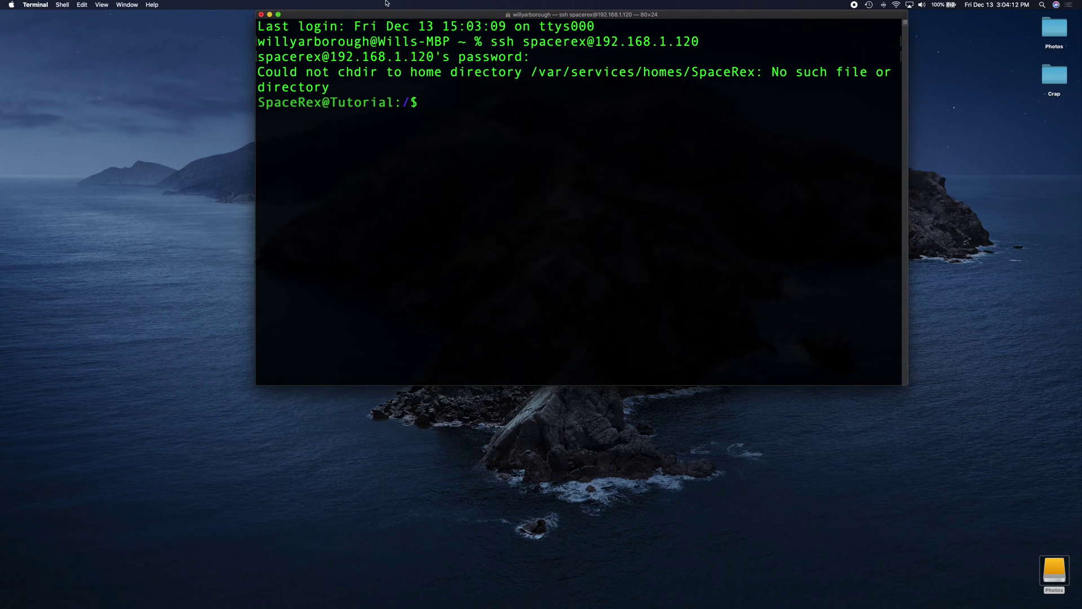
Change into /volume1/General on the NAS and list its contents.
left_click_drag(260, 105, 455, 103)
left_click(453, 105)
type("cd vol")
key("Tab")
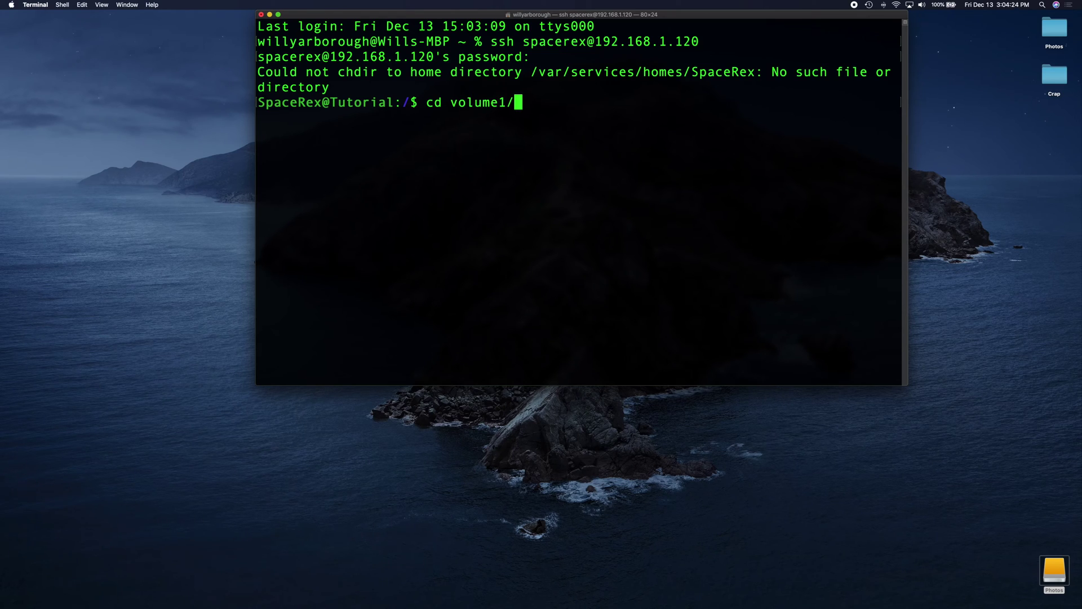
type("G")
key("Tab")
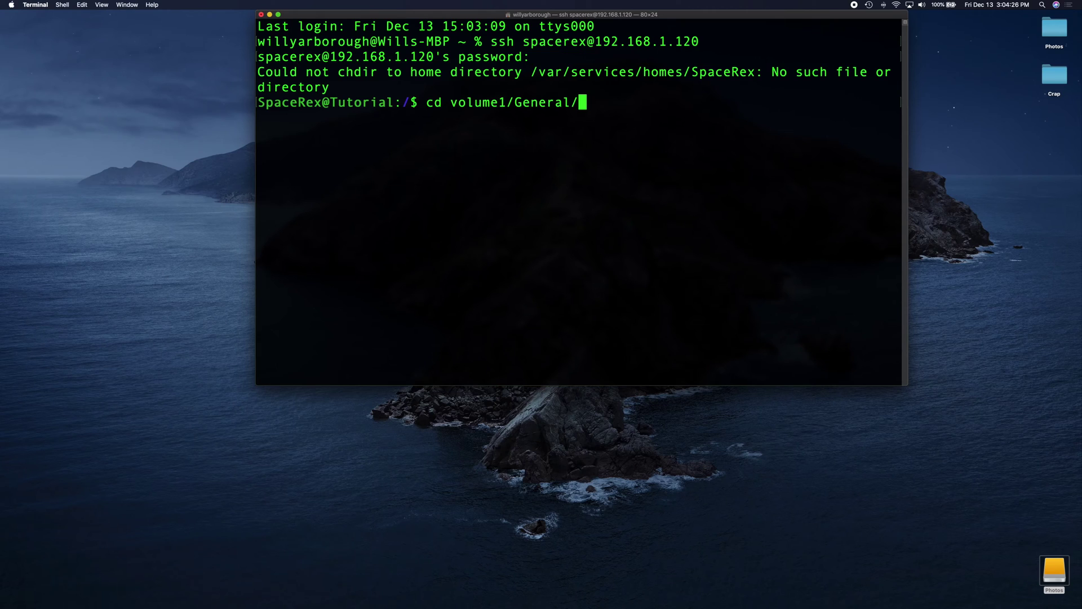
key("Return")
type("ls")
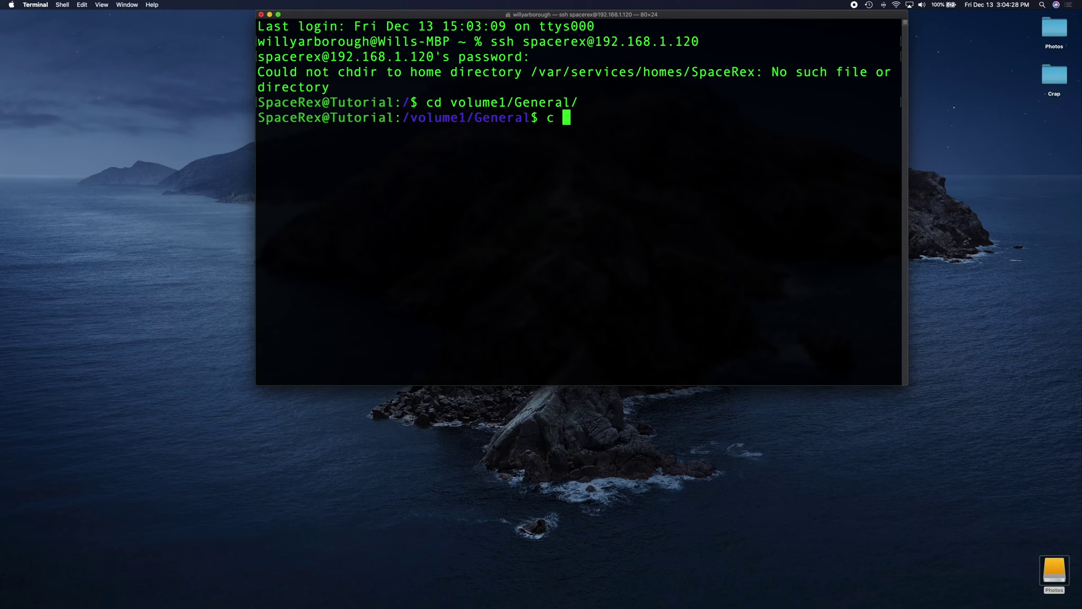
key("Return")
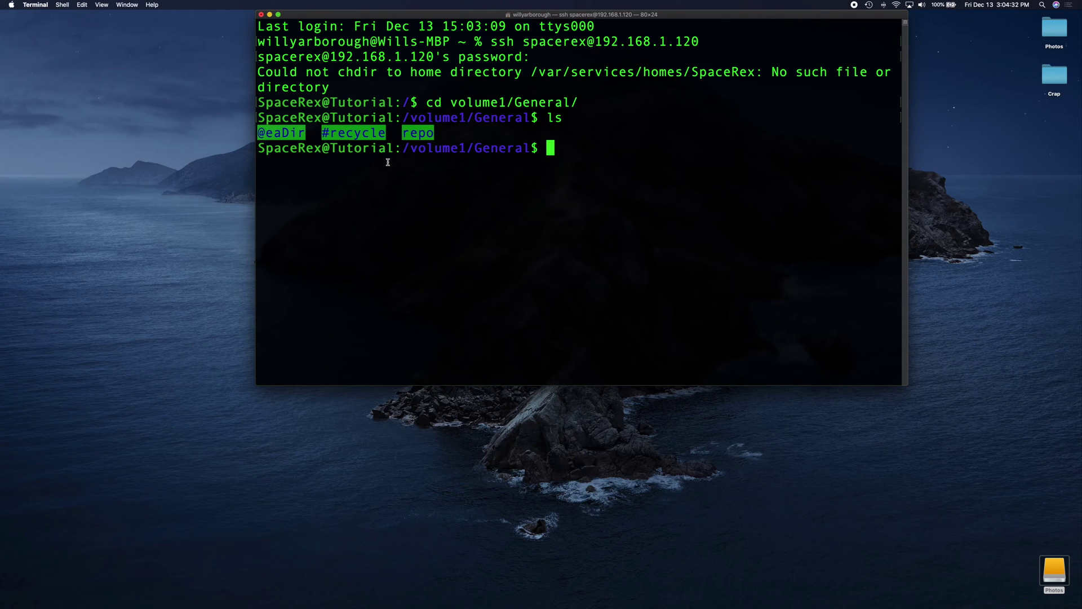
Move into the empty repo folder, list it, and enter 'git init --bare'.
type("cd re")
key("Tab")
key("Return")
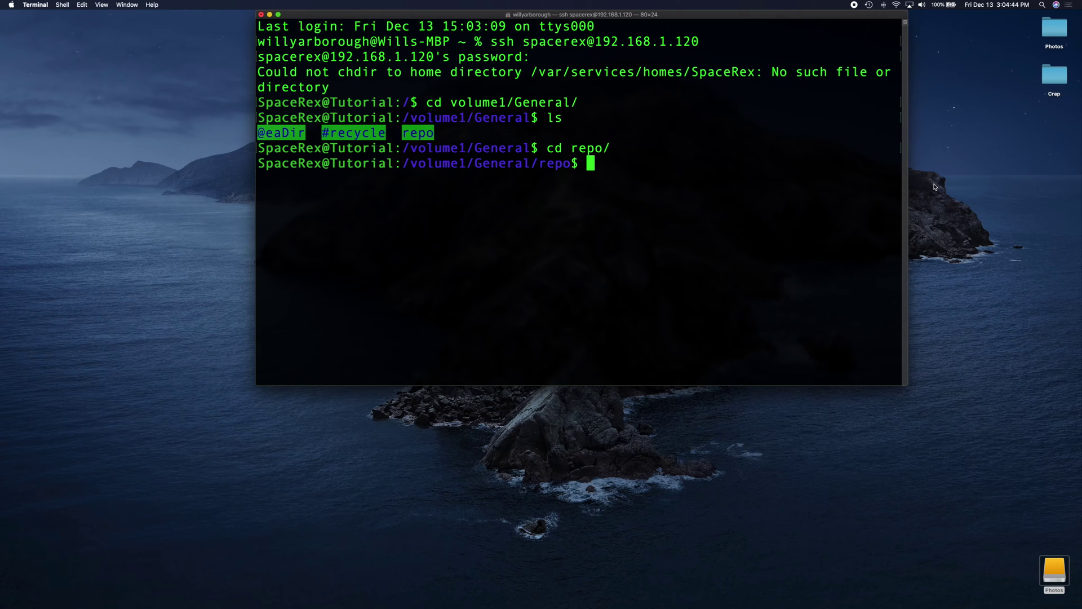
type("ls")
key("Return")
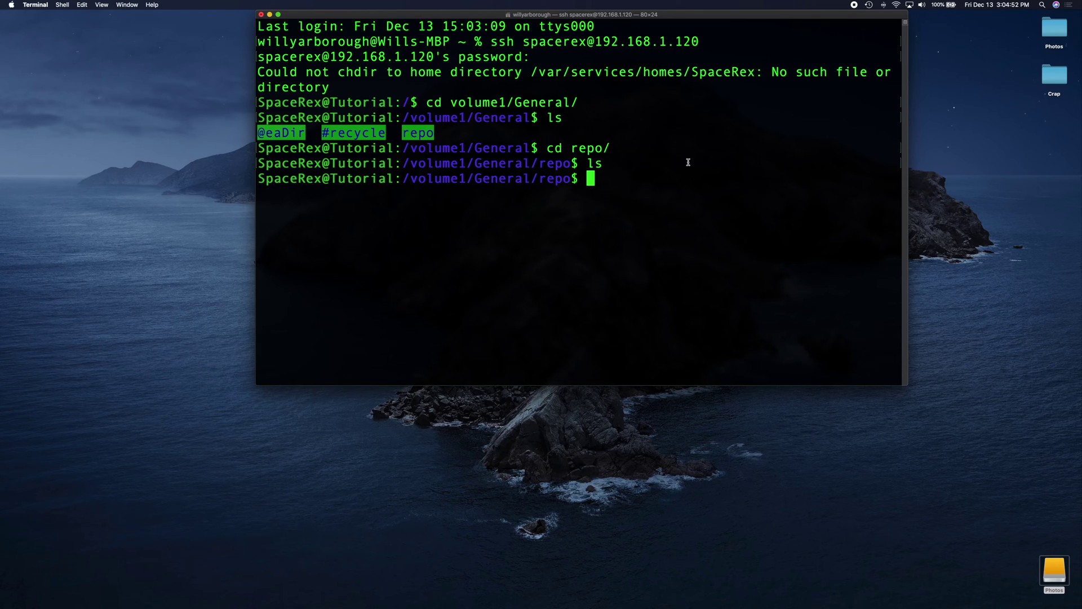
type("git init --bare")
Create bare repository test.git, enter it, list its files, and enlarge the session window.
type("test.git")
key("Return")
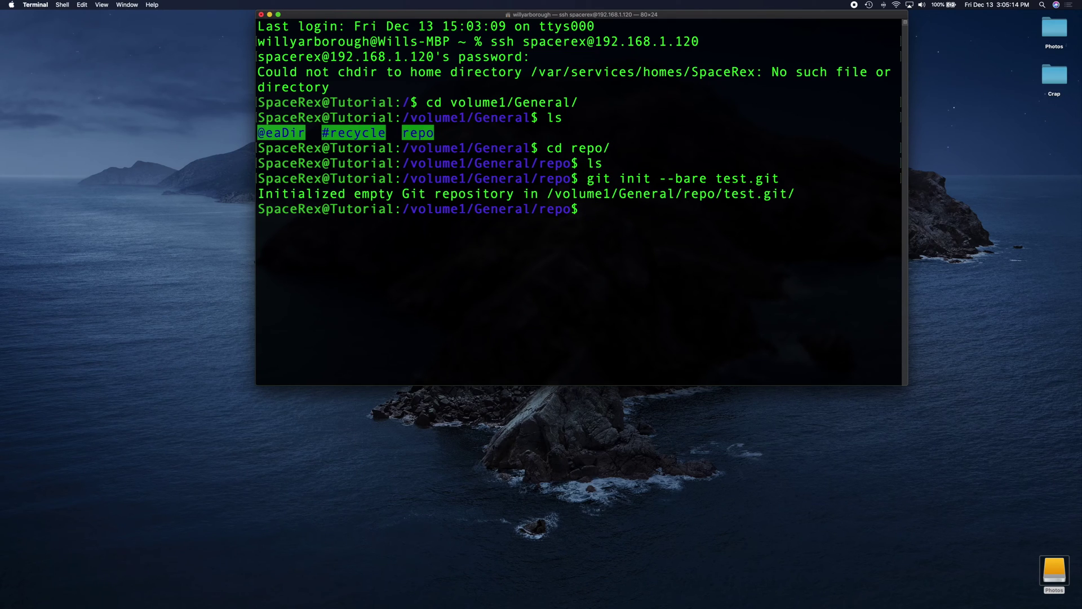
type("cd t")
key("Tab")
key("Return")
type("ls")
key("Return")
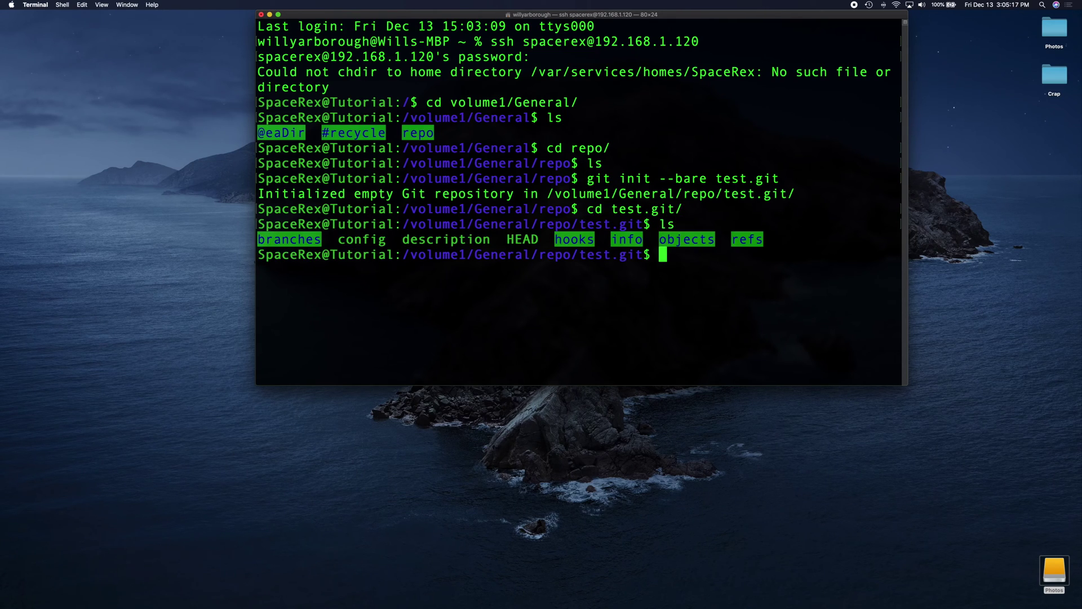
type("git log")
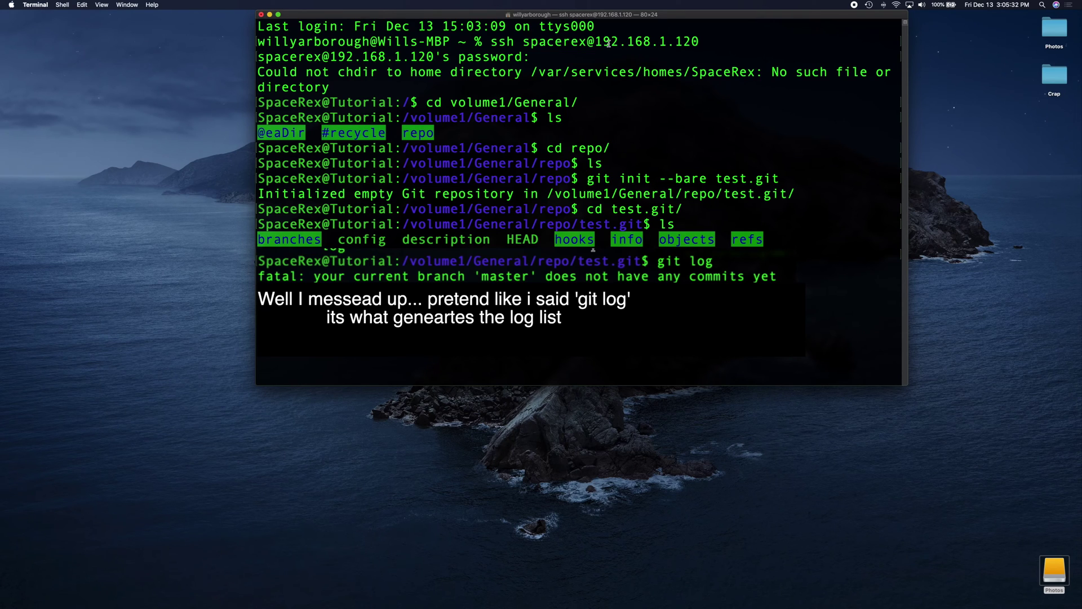
left_click_drag(609, 20, 375, 20)
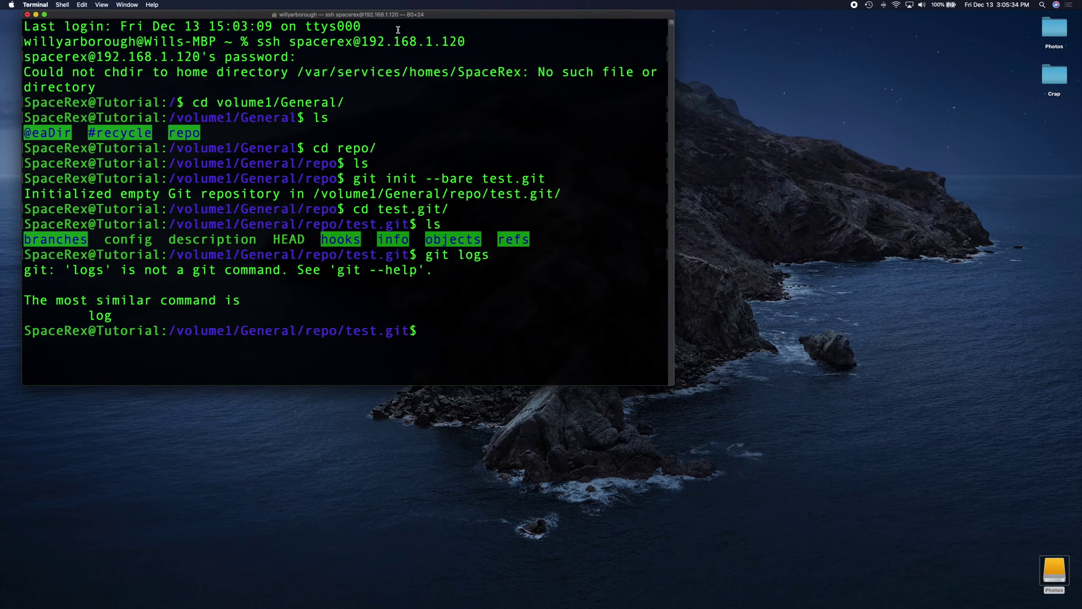
left_click_drag(485, 385, 496, 583)
Open a second local Terminal window with larger text.
key("super+n")
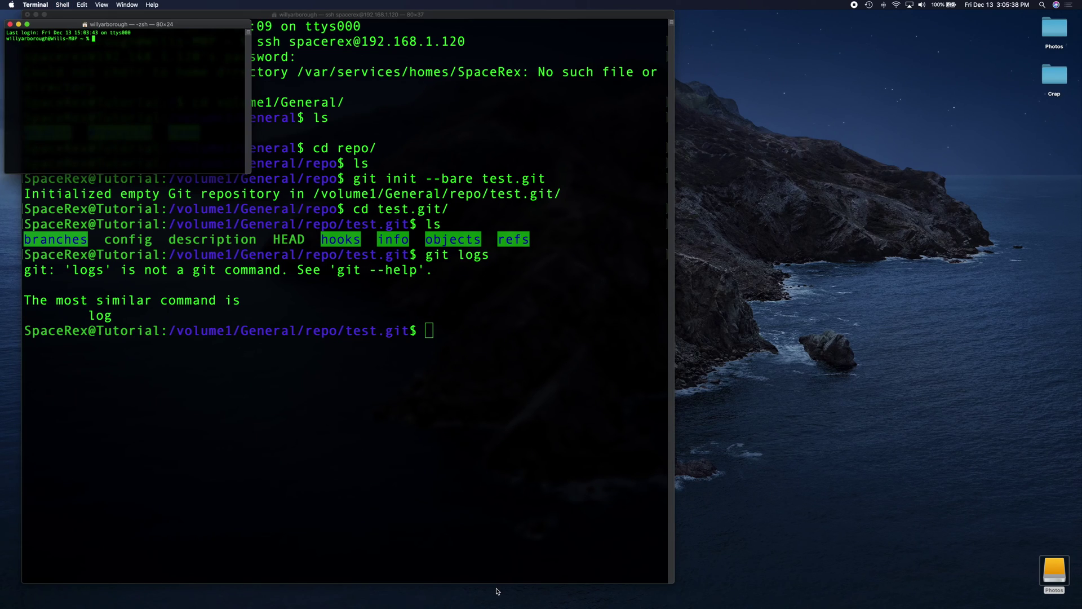
key("super+plus")
key("super+plus")
key("super+plus")
key("super+plus")
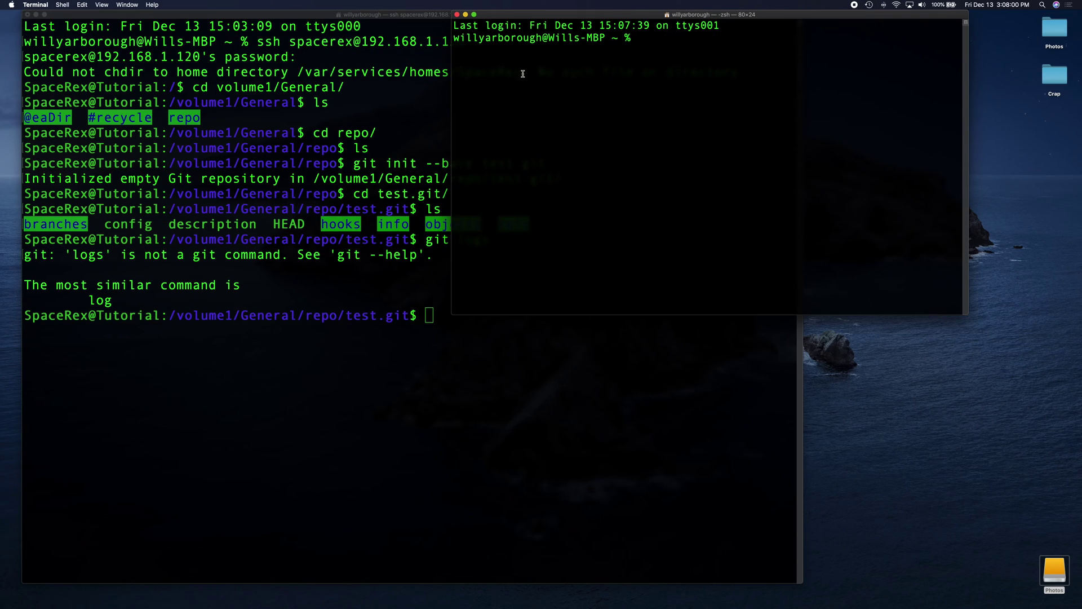
triple_click(616, 36)
triple_click(620, 25)
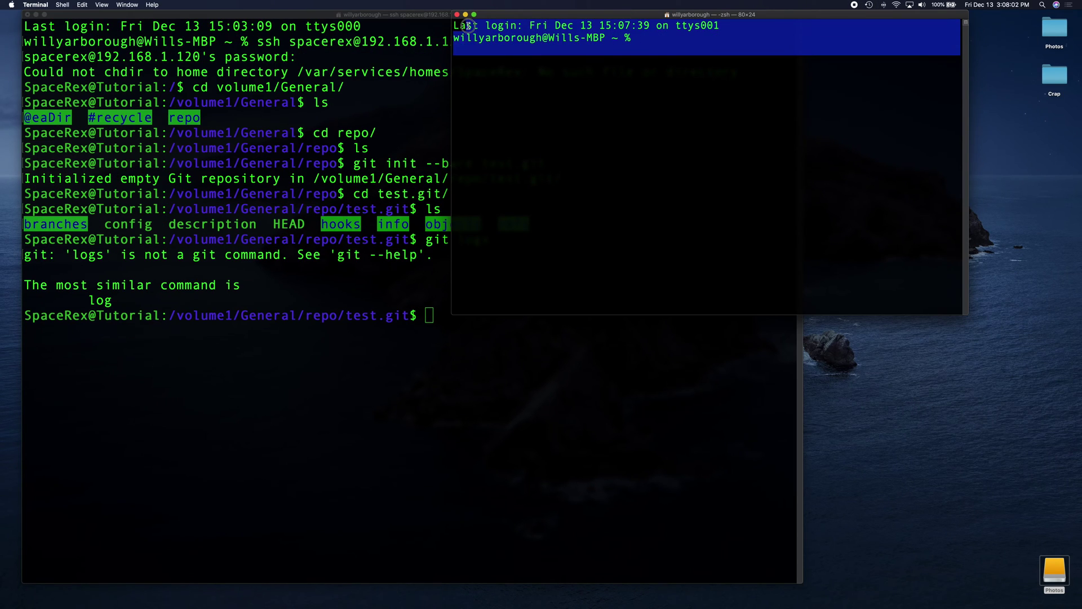
left_click(704, 56)
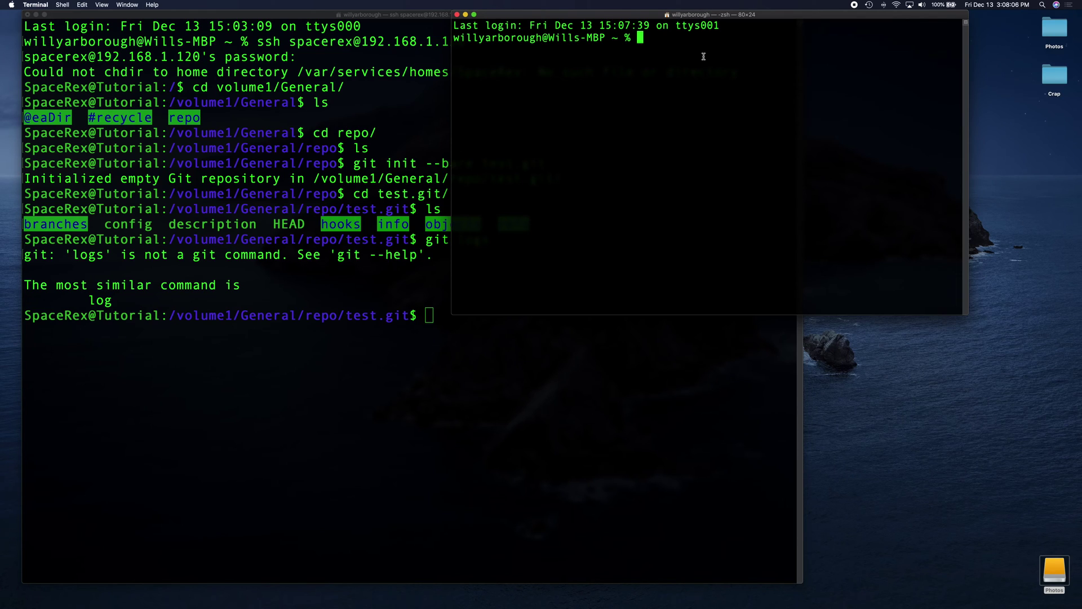
In the tutorial folder, create a new git folder and move into it.
type("cd t")
key("Tab")
key("Return")
type("ls")
key("Return")
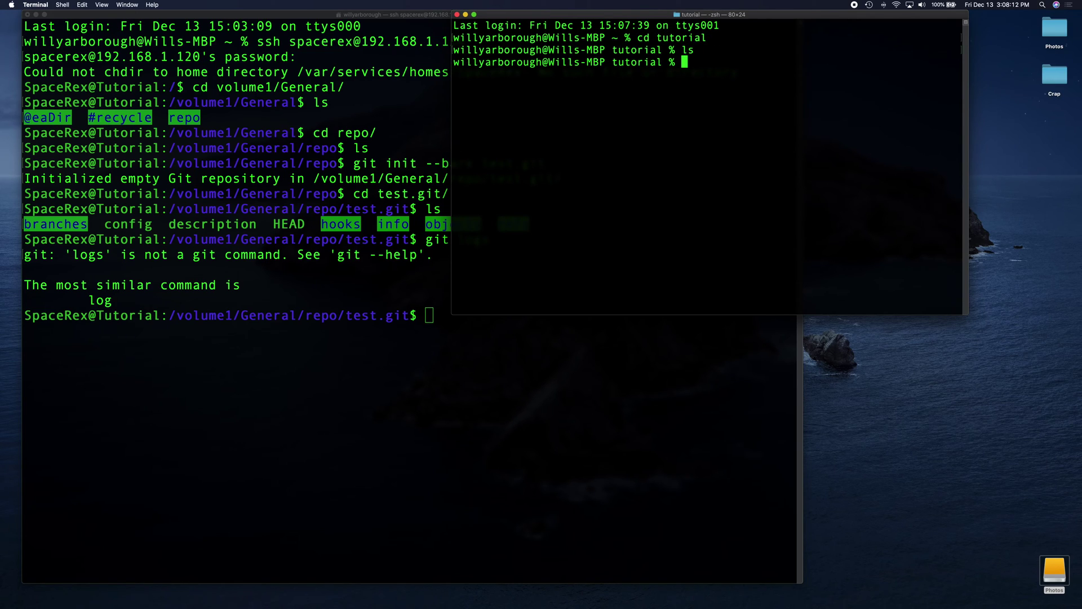
type("mkdir git")
key("Return")
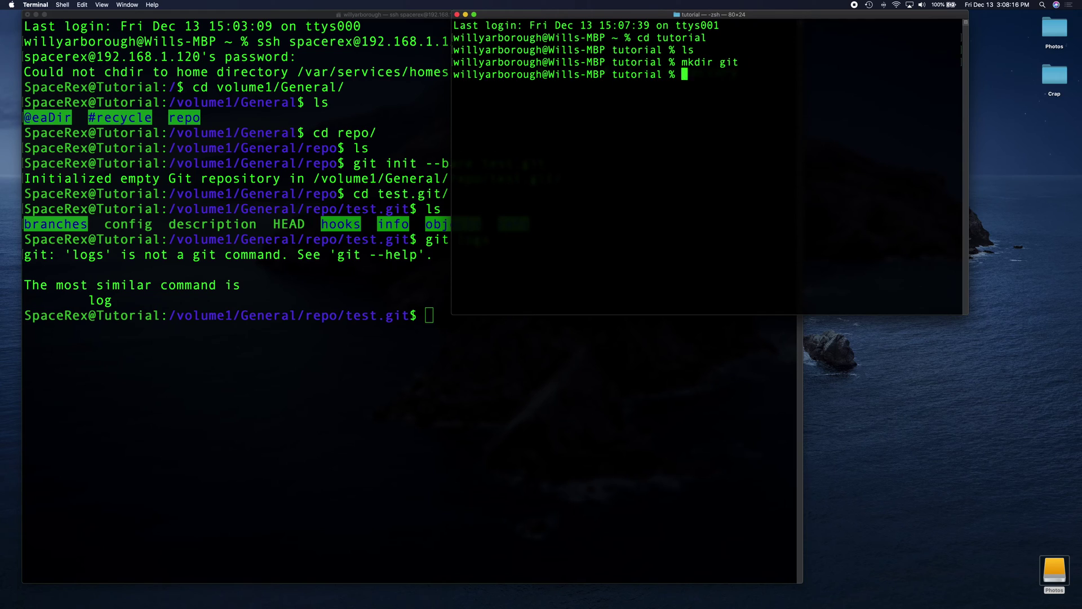
type("cd git")
key("Return")
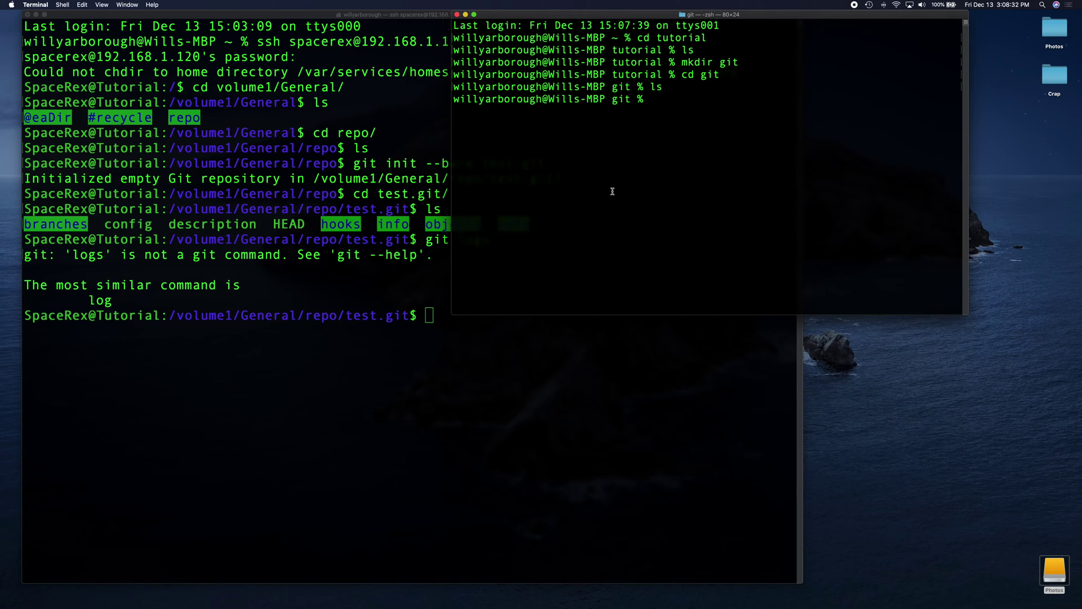
type("git clone ssh://")
double_click(750, 100)
left_click(750, 100)
type("SpaceRex@")
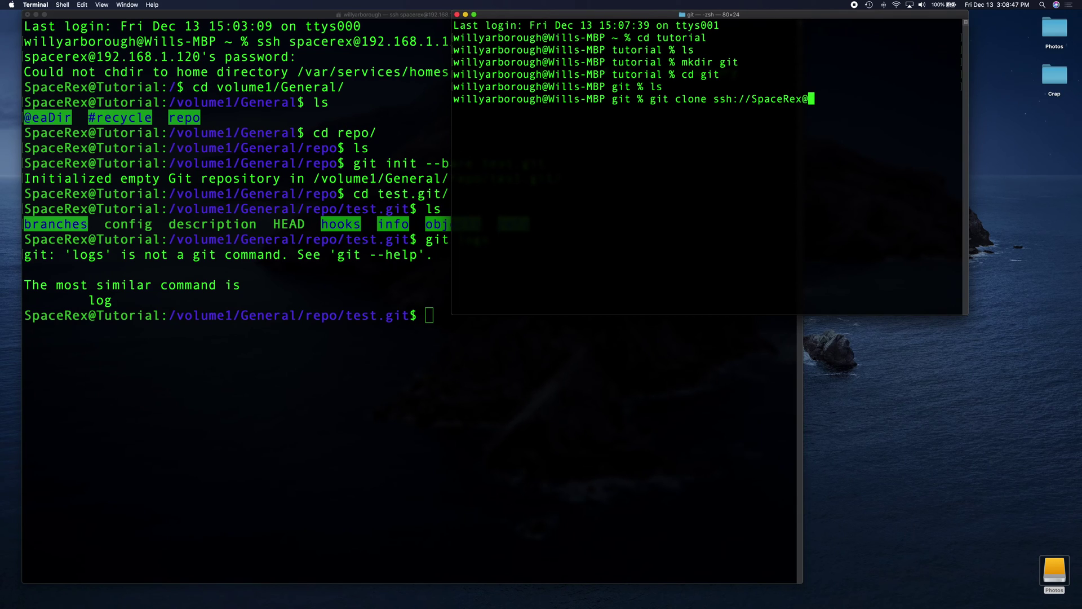
type("192.168.1.120:/")
left_click(175, 313)
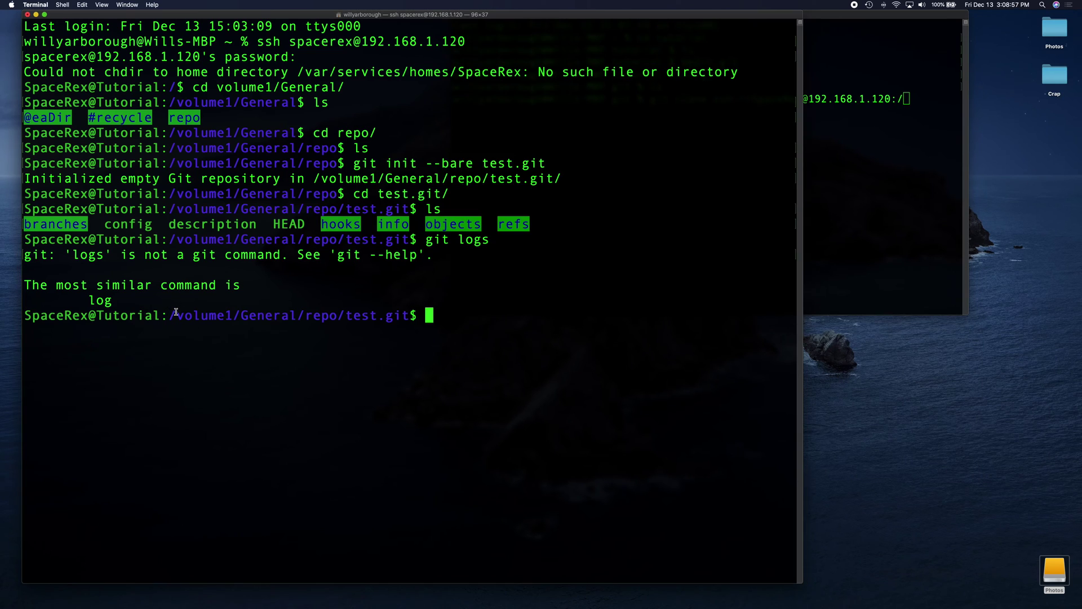
left_click_drag(176, 314, 413, 317)
key("super+c")
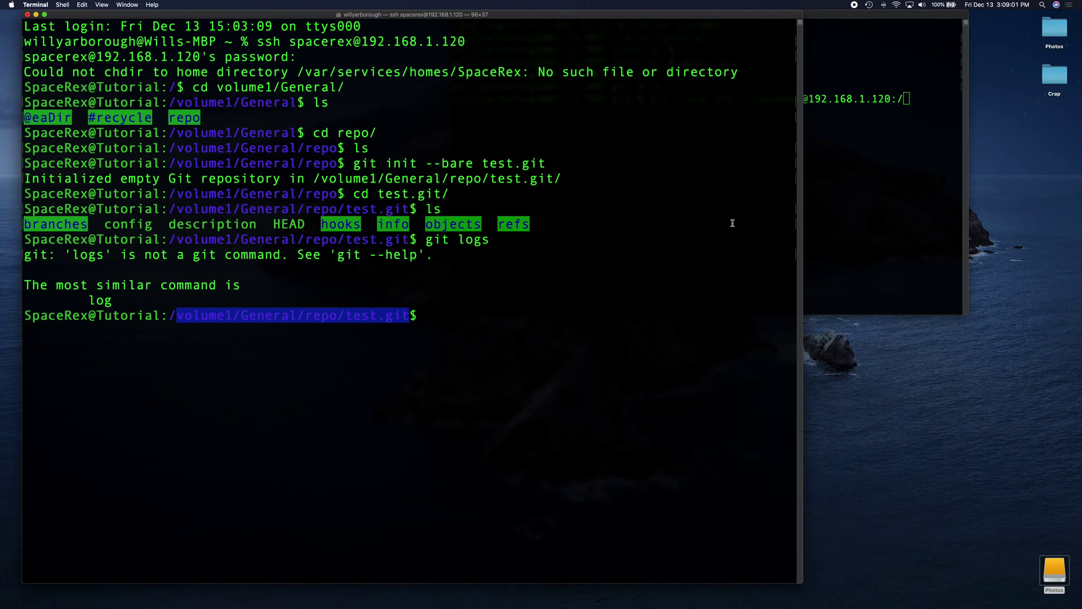
left_click(887, 143)
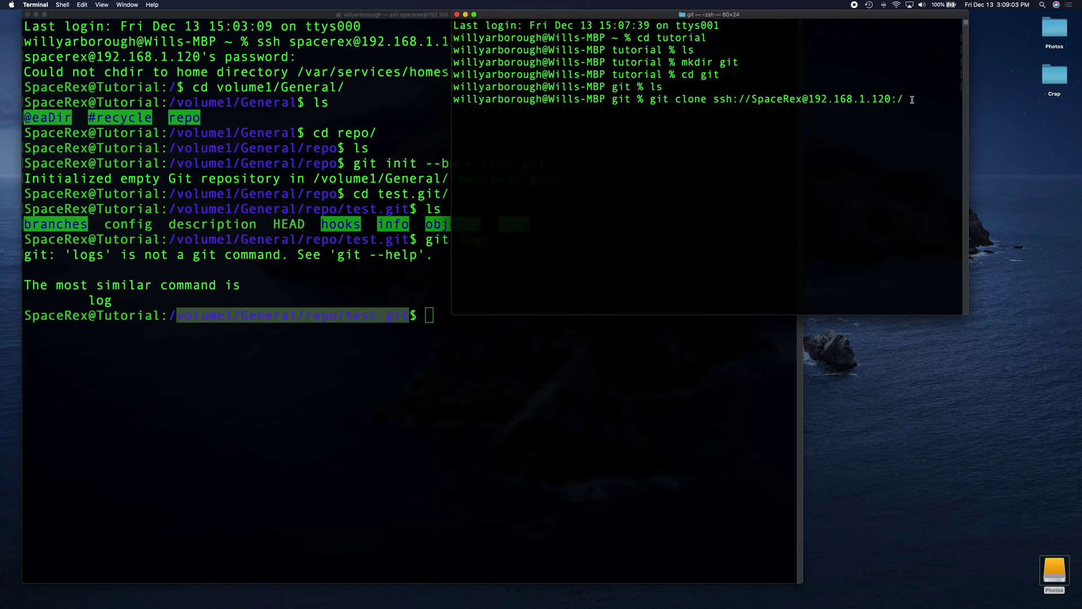
key("super+v")
key("Return")
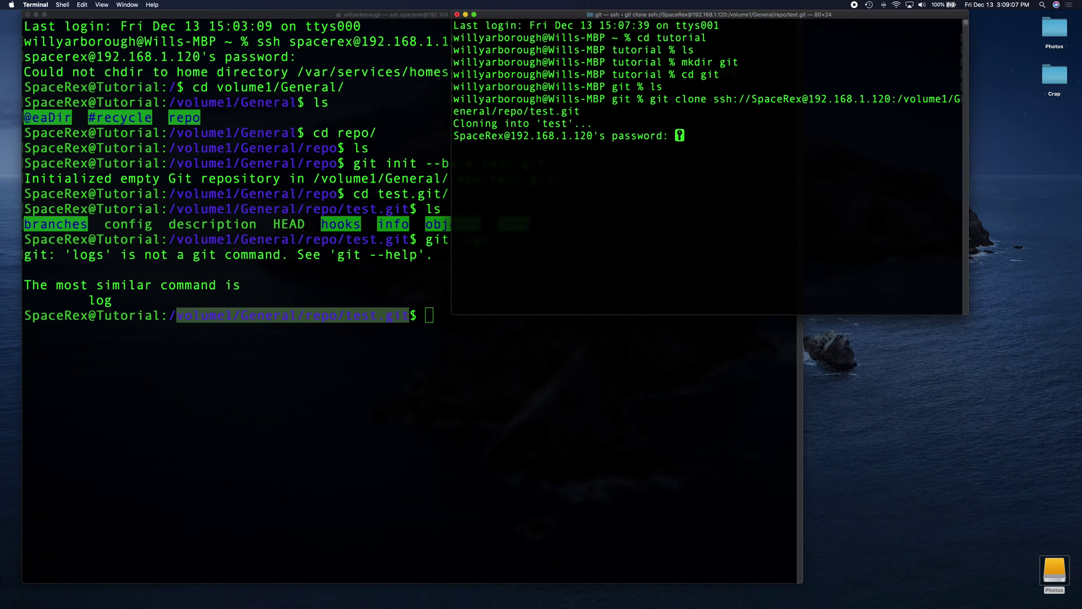
key("Return")
Enter the cloned test folder and list its contents.
type("ls")
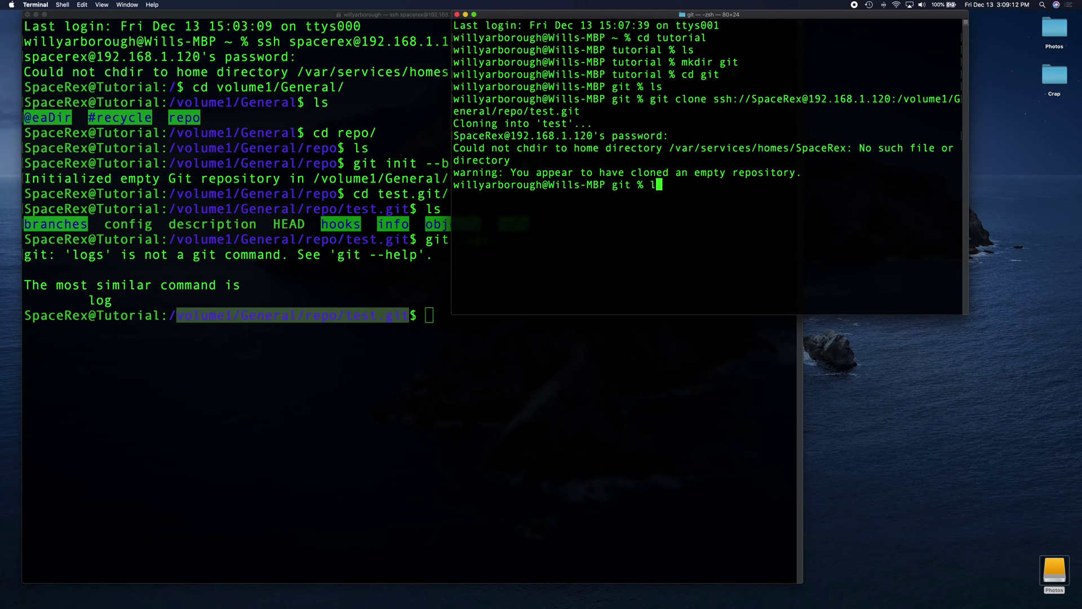
key("Return")
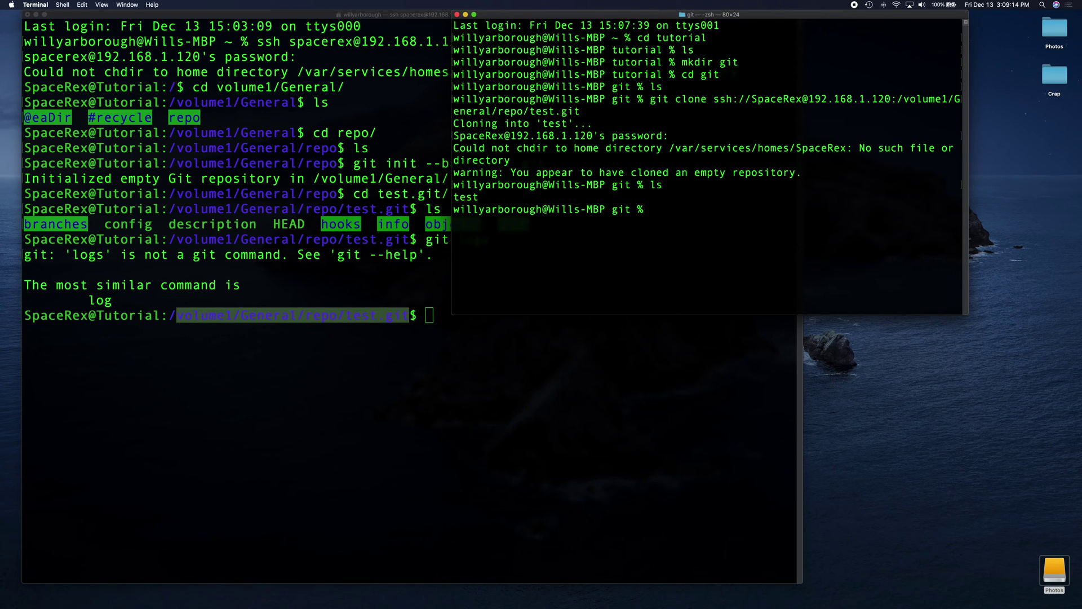
type("cd test")
key("Return")
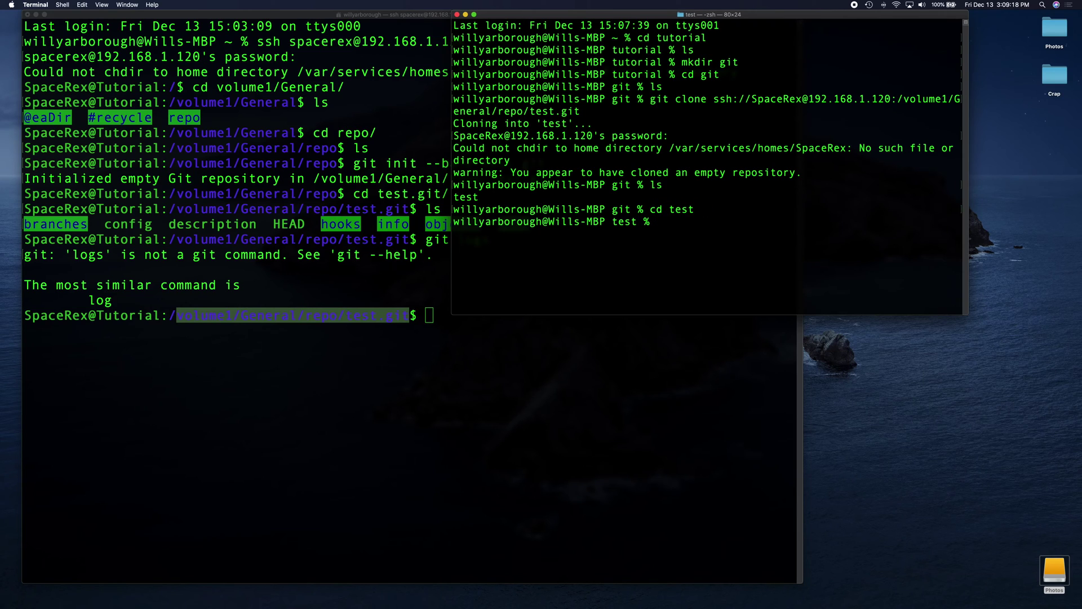
type("ls")
key("Return")
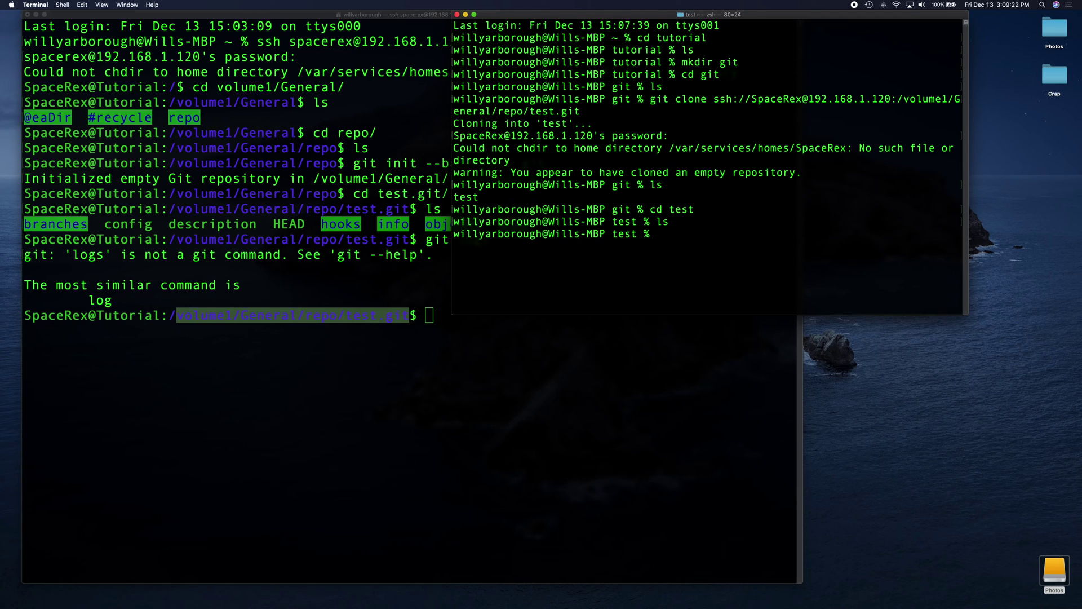
Create test.txt in nano containing 'Hi This is how you make random stuff!' and confirm it exists.
type("nano test.txt")
key("Return")
type("Hi This ")
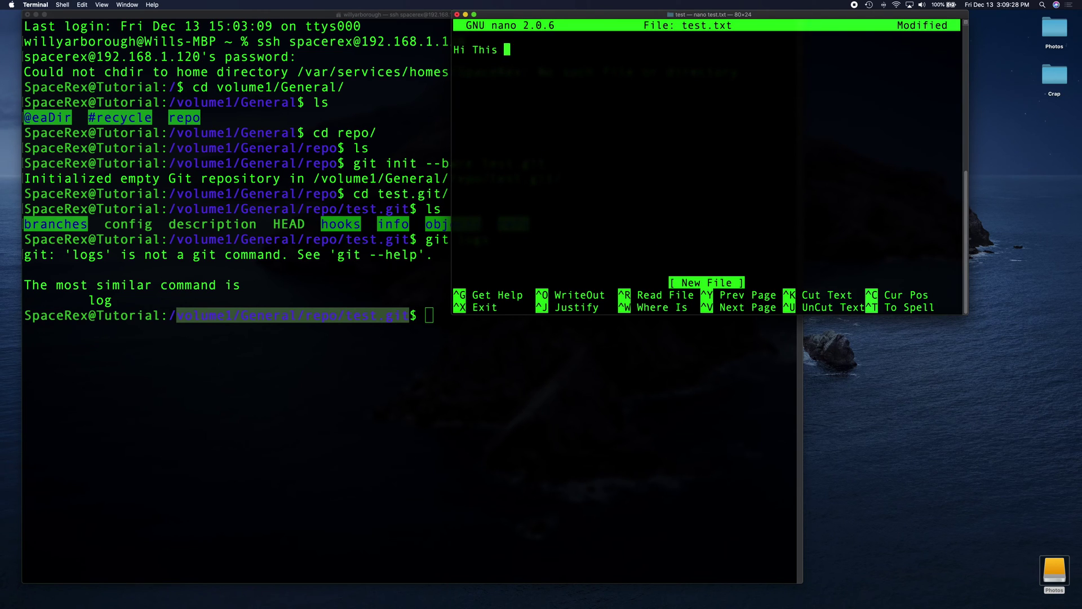
type("is how you make random stuff!")
key("Return")
key("ctrl+x")
key("y")
key("Return")
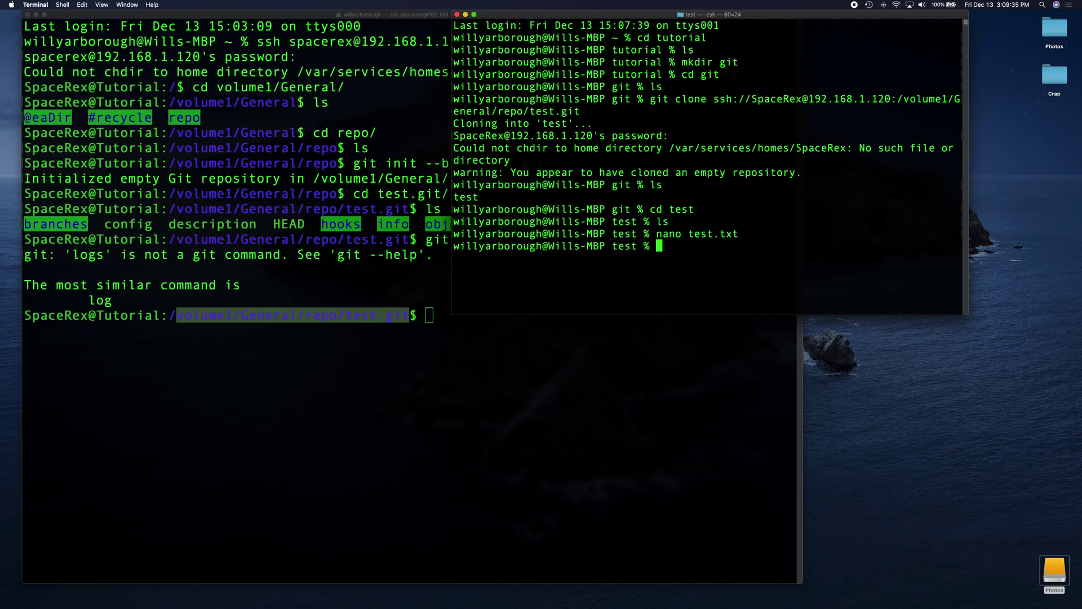
type("ls")
key("Return")
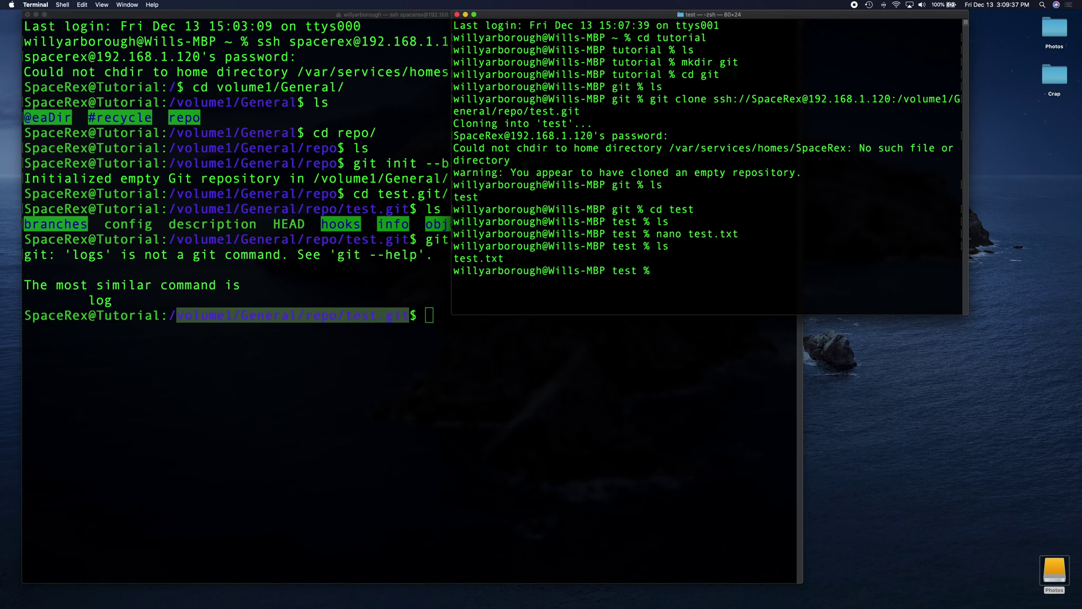
left_click_drag(516, 270, 484, 261)
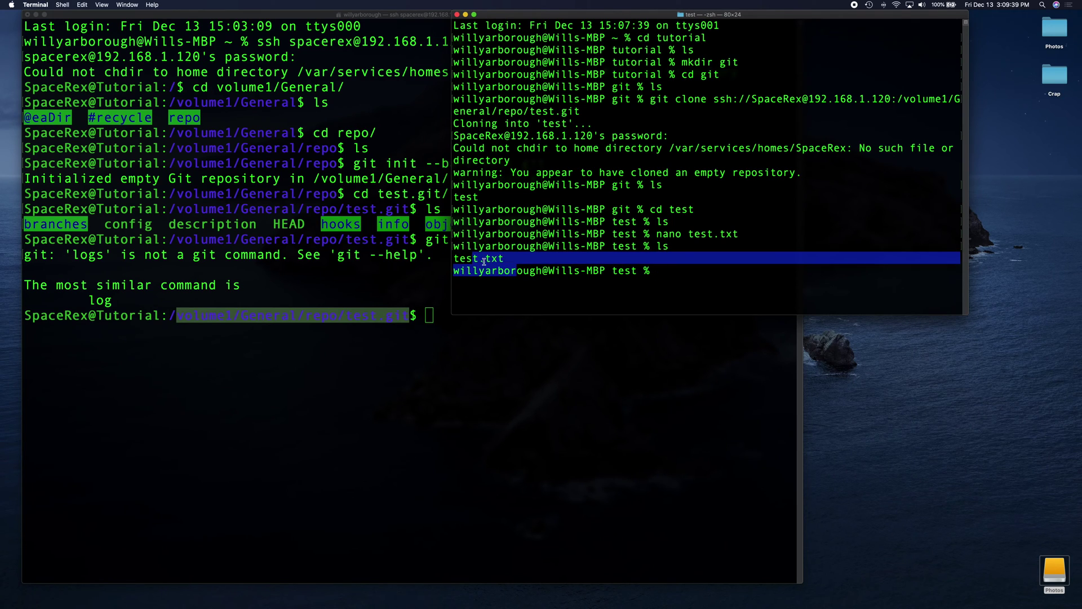
left_click(660, 279)
left_click(371, 315)
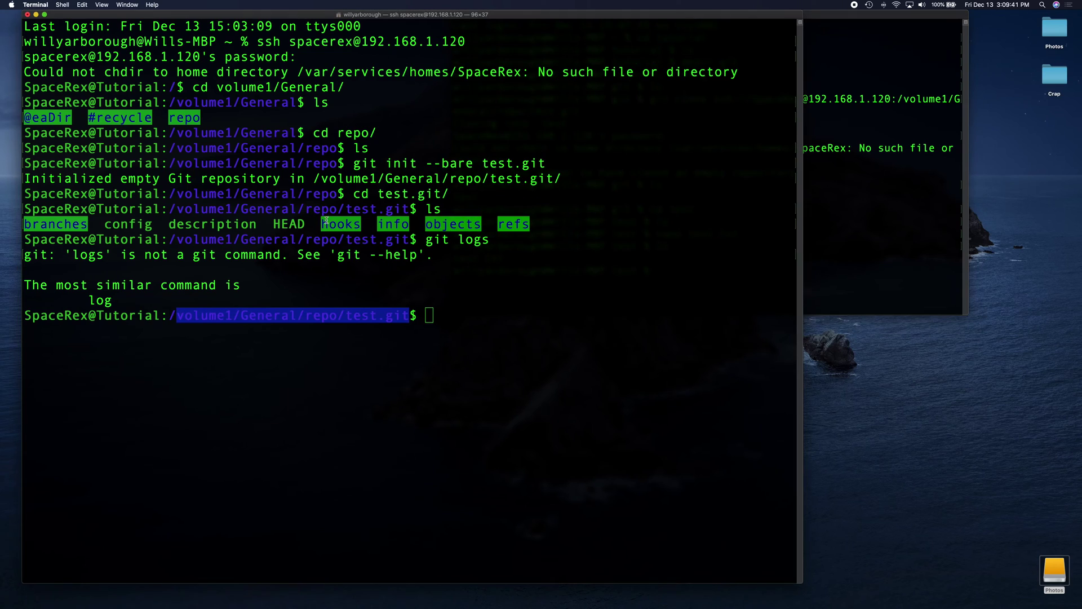
left_click(842, 165)
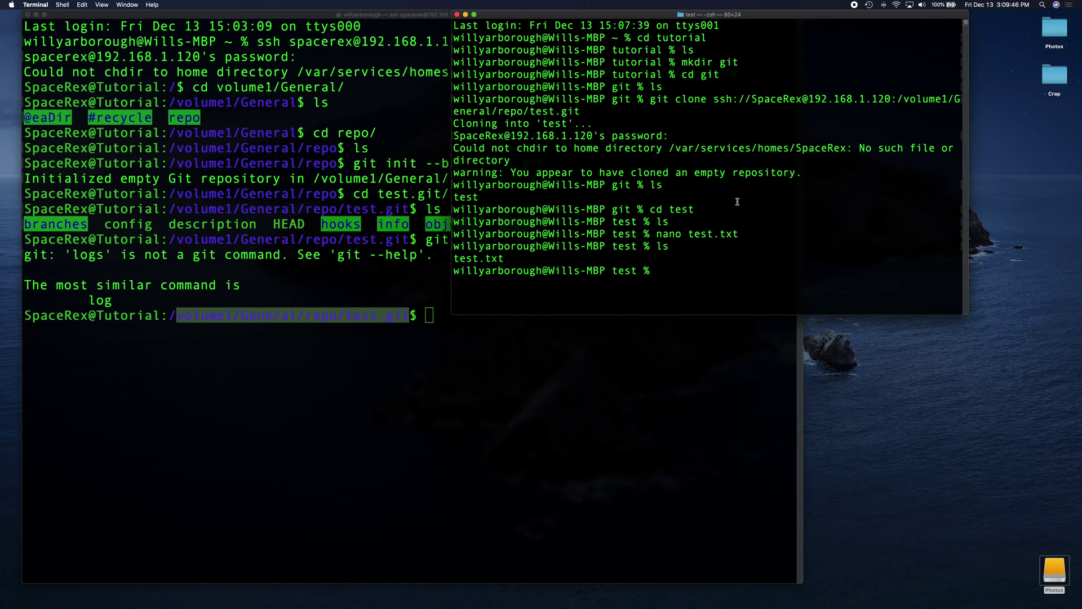
Stage all files in the repository with git add.
type("git add .")
key("Return")
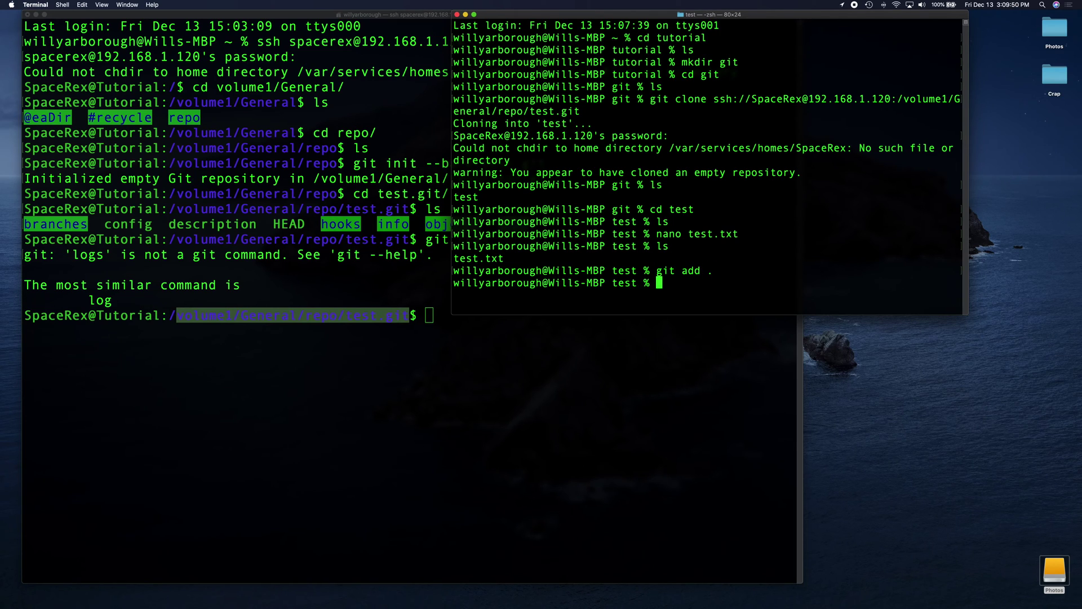
left_click_drag(505, 259, 455, 258)
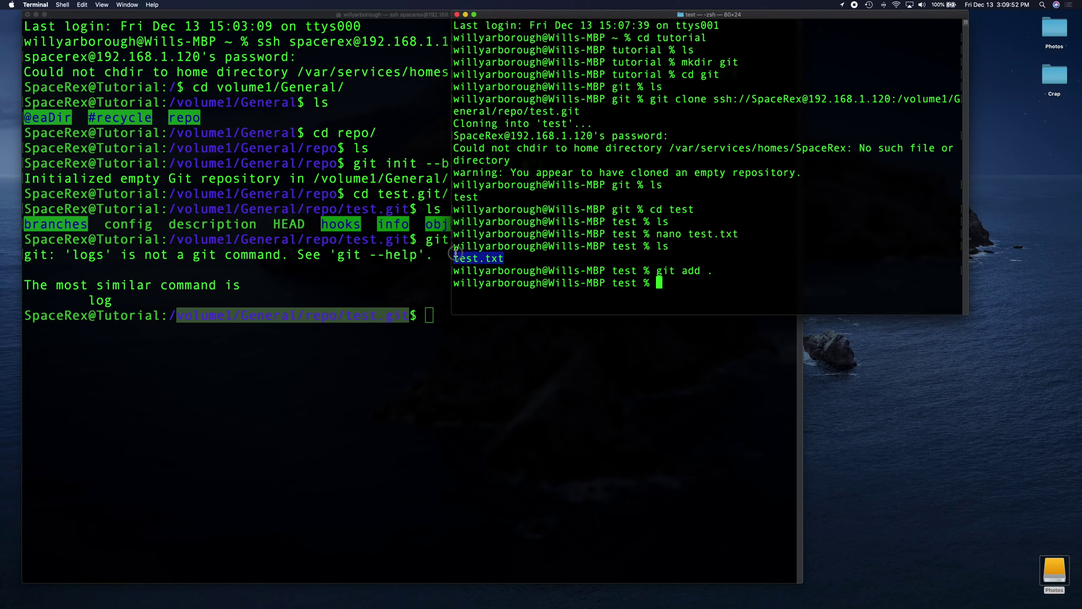
left_click(465, 257)
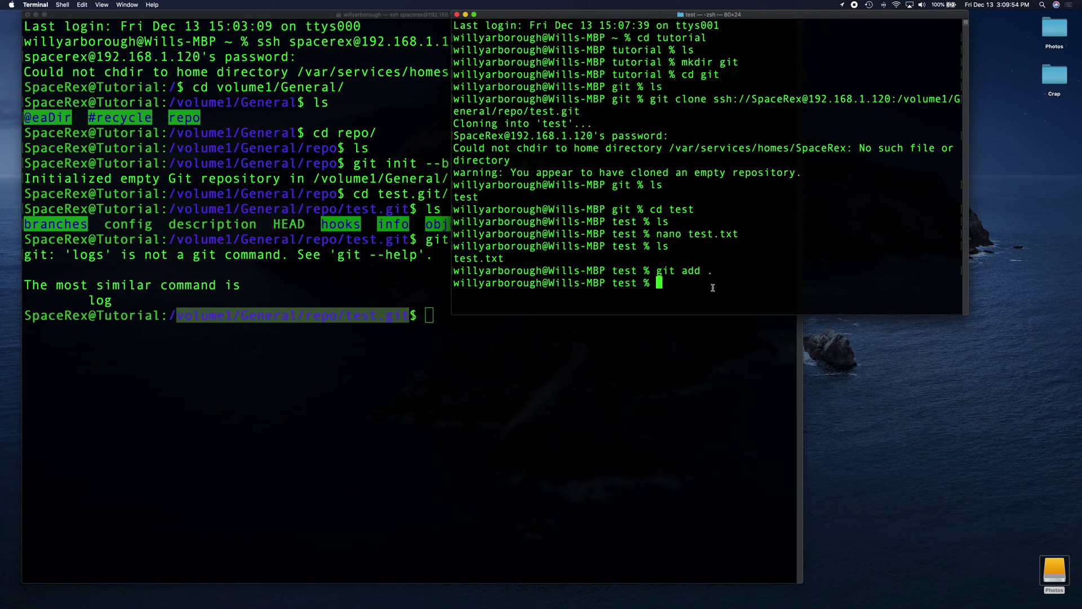
Commit with message 'First Commit', retrying with single quotes after the stuck dquote prompt.
type("git commit -m \"Fi")
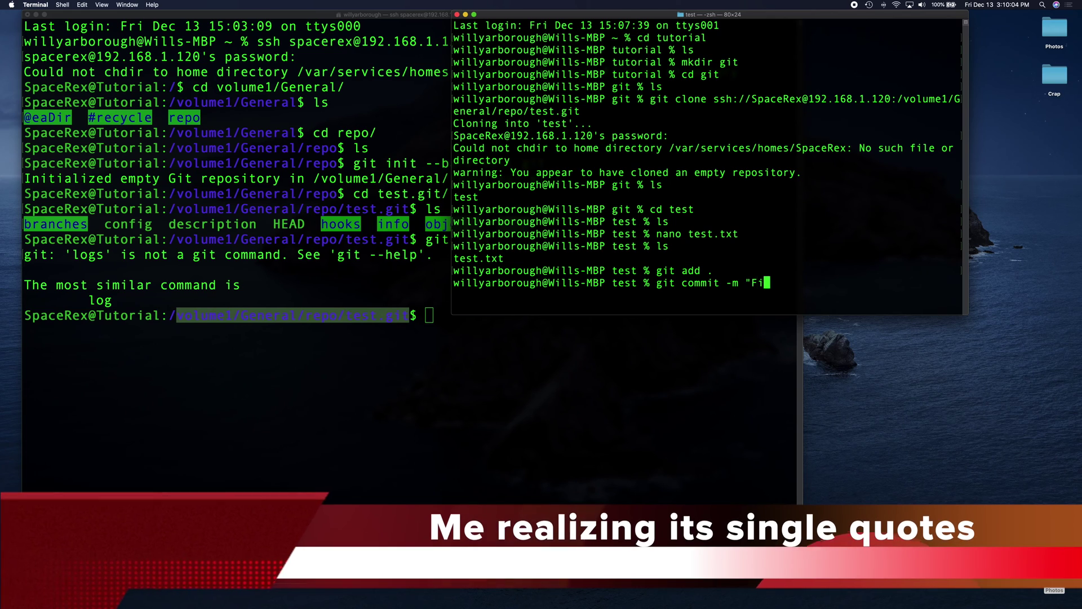
type("rst Commit!\"")
key("Return")
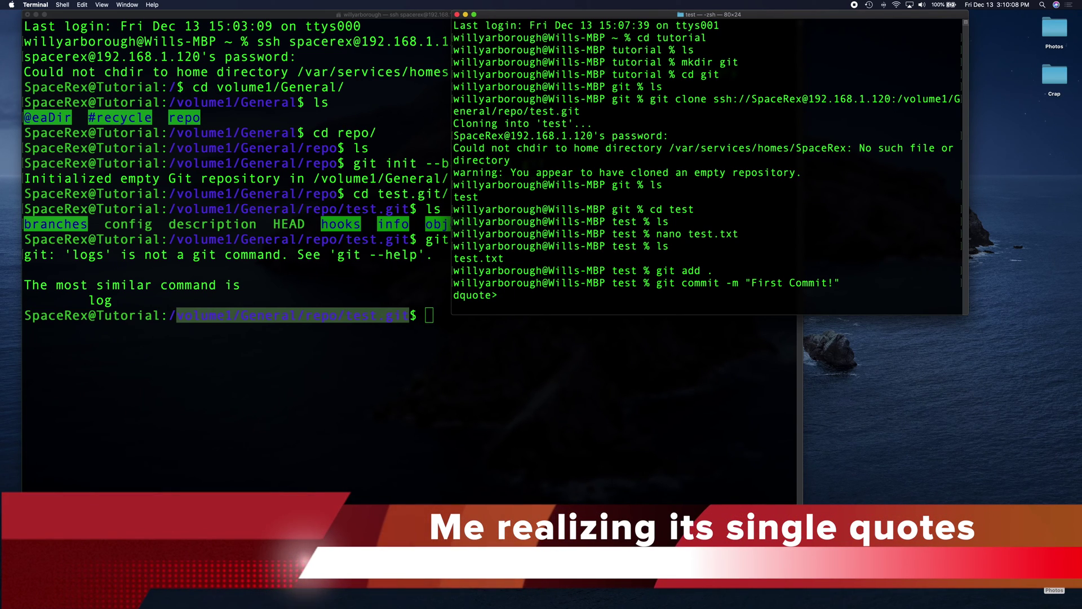
key("Return")
key("ctrl+c")
type("git commit -m \"First Commit")
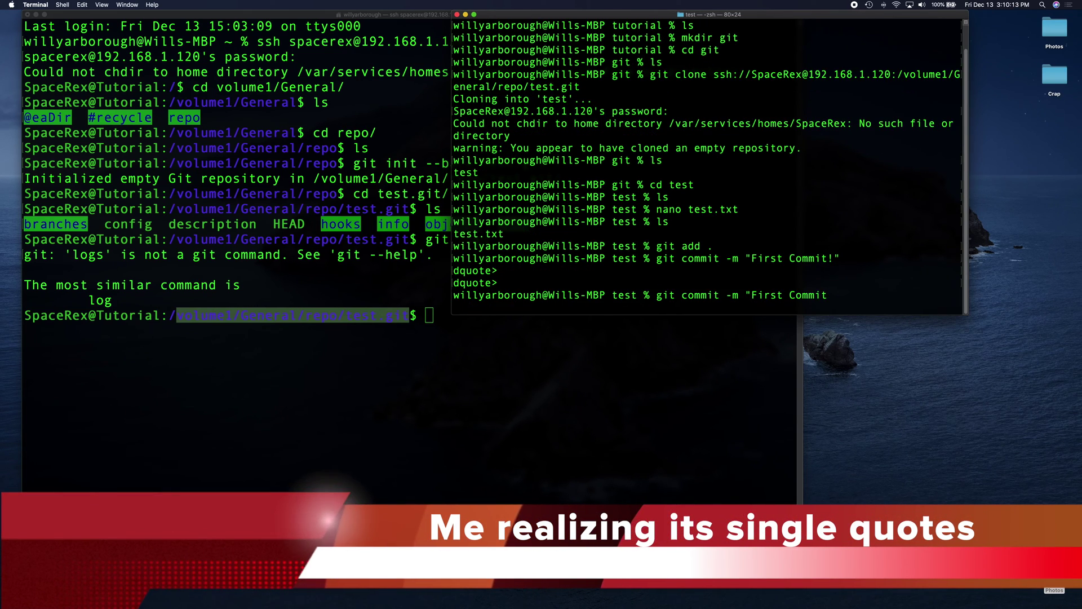
left_click(755, 295)
key("BackSpace")
type("'")
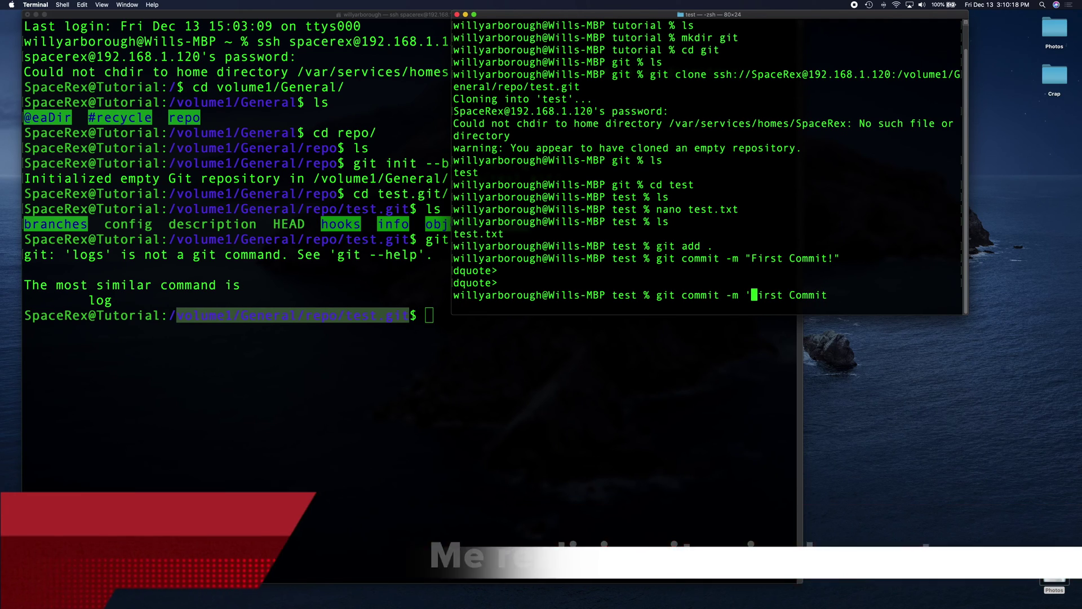
key("Right")
key("Right")
key("Right")
key("Right")
key("Right")
key("Right")
key("Right")
key("Right")
key("Right")
key("Right")
key("Right")
key("Right")
key("Return")
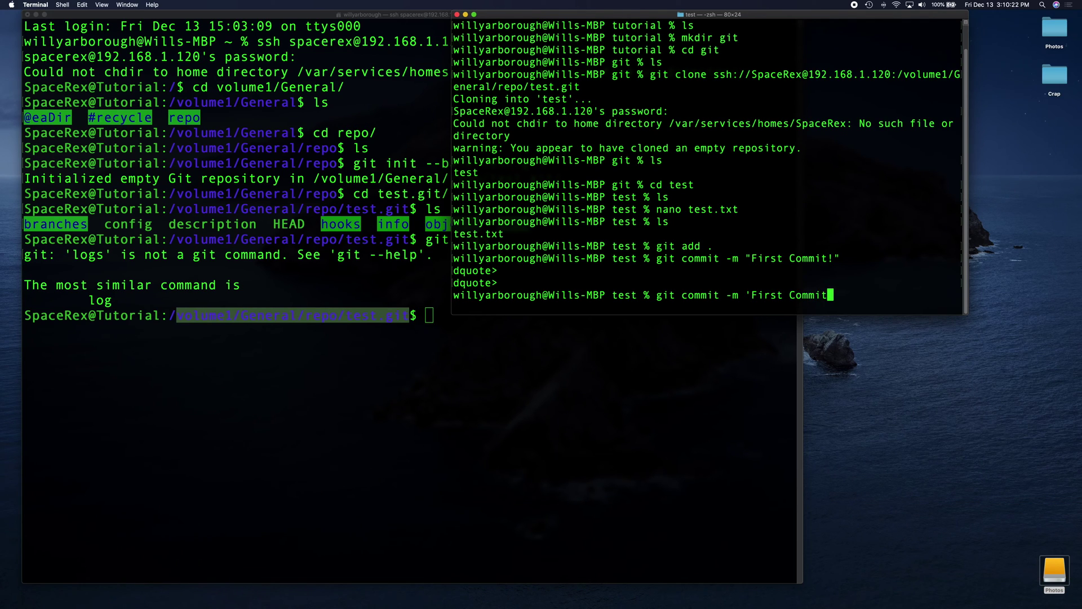
type("'")
key("Return")
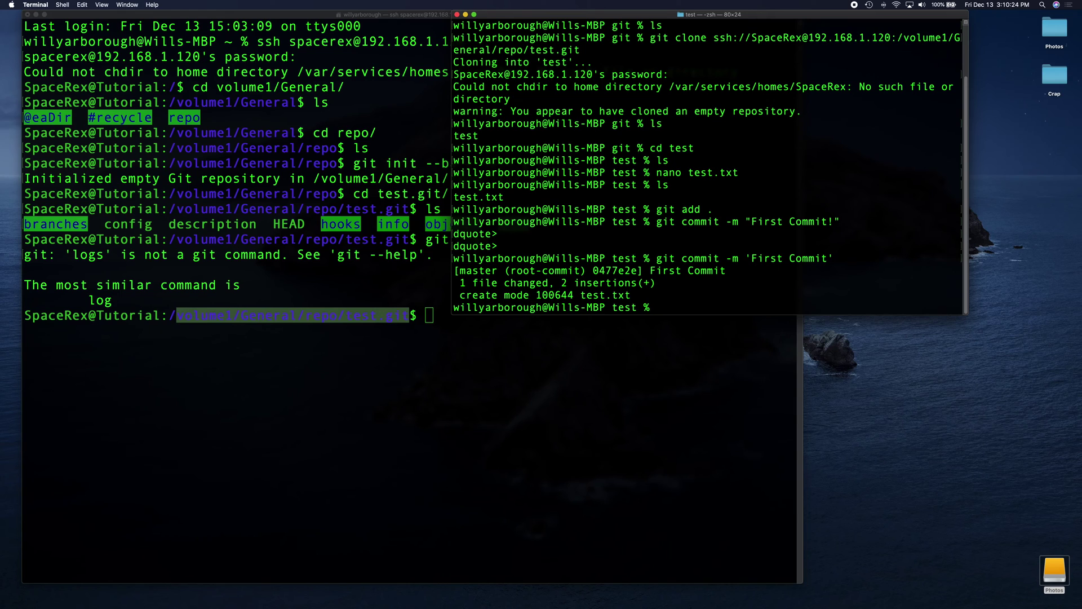
Compare git log in the local clone and the NAS bare repo, rearranging both windows.
type("git log")
key("Return")
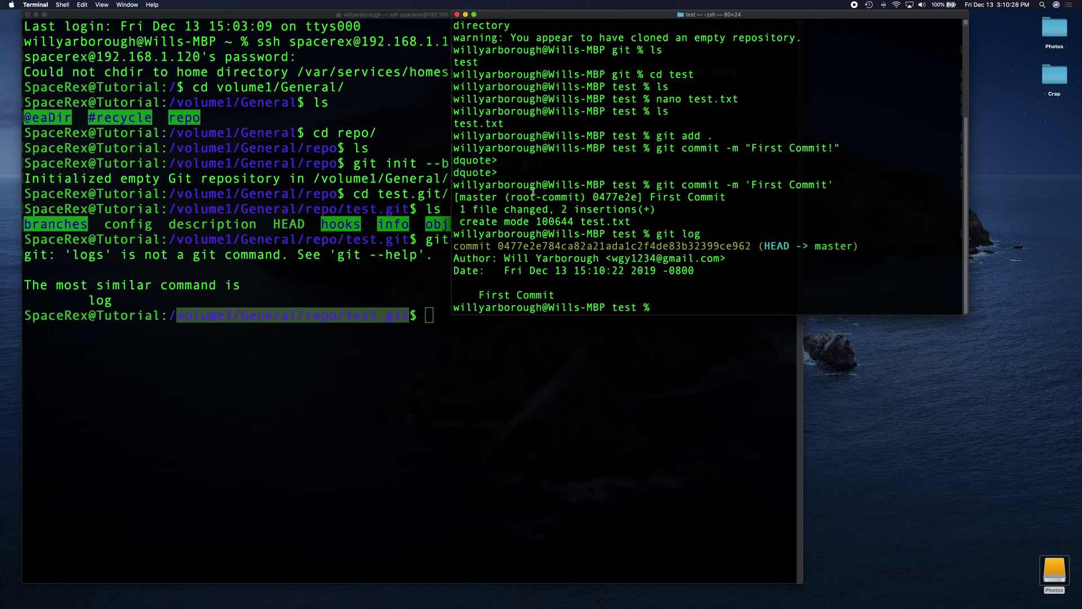
left_click(323, 280)
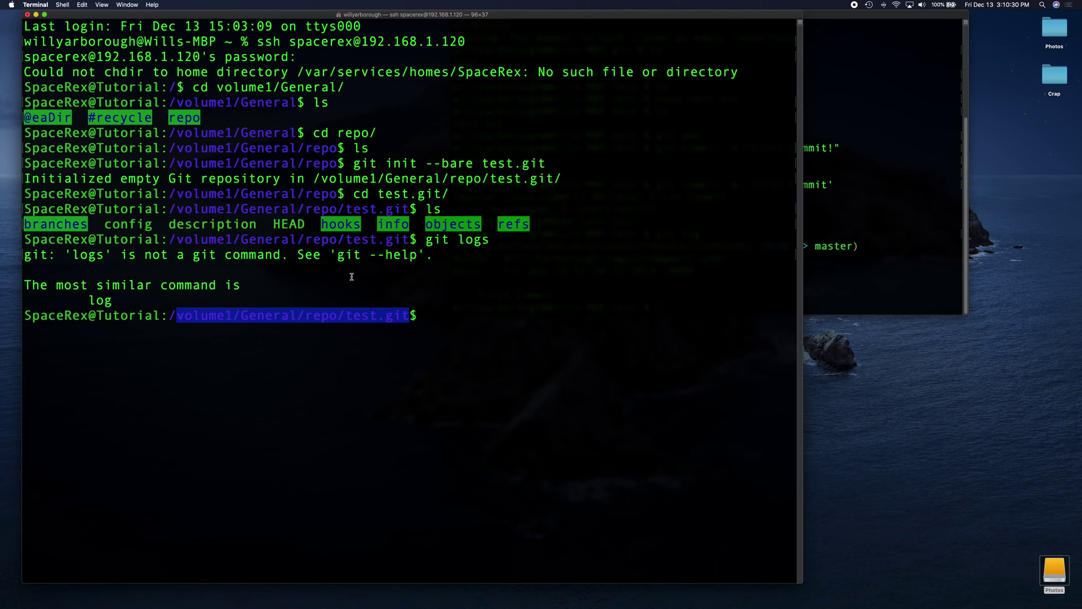
type("git log")
key("Return")
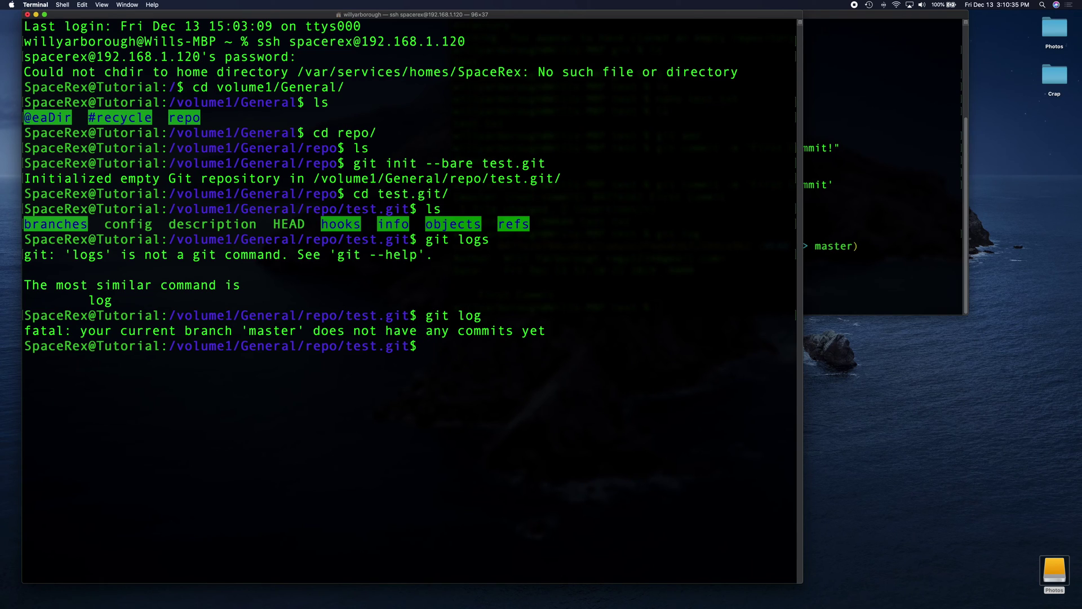
left_click(877, 208)
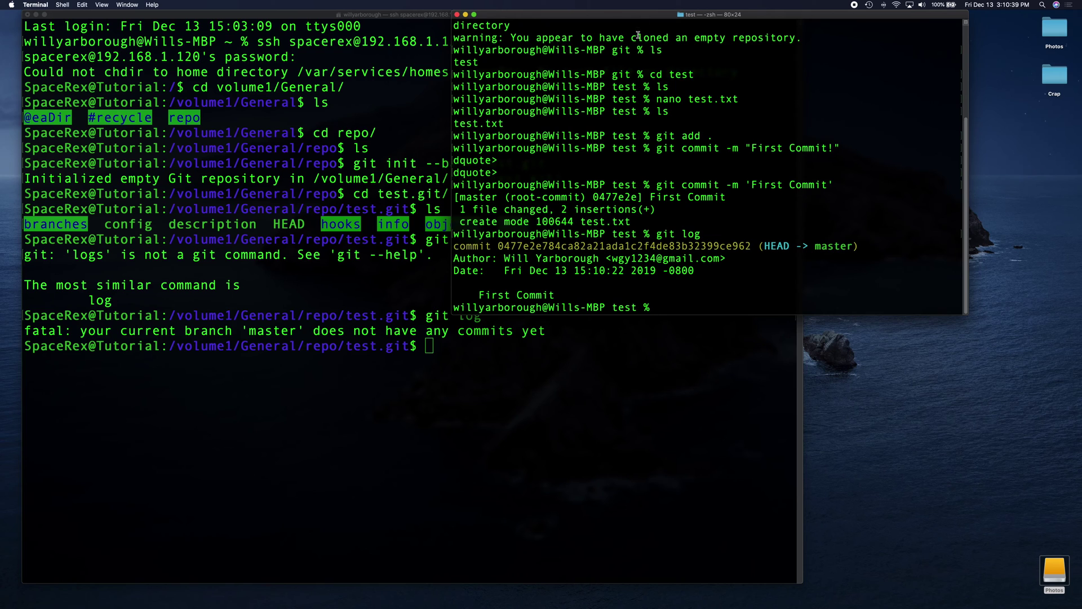
left_click(601, 426)
left_click_drag(804, 272, 623, 272)
left_click(523, 278)
left_click_drag(523, 14, 601, 13)
Push the commit with git push origin and confirm it appears in the NAS git log.
type("git")
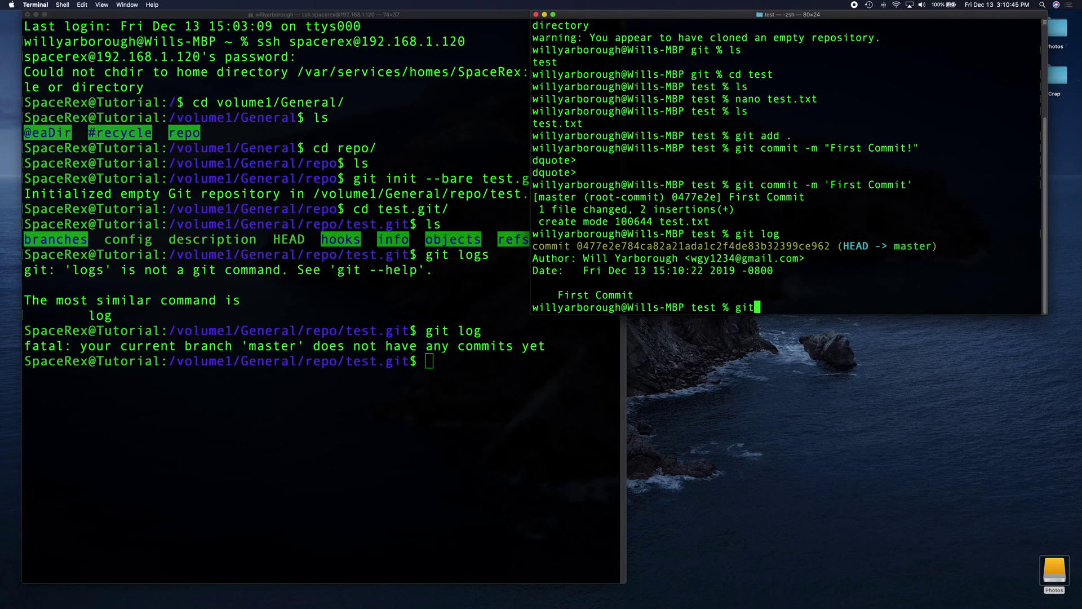
type(" push origin")
key("Return")
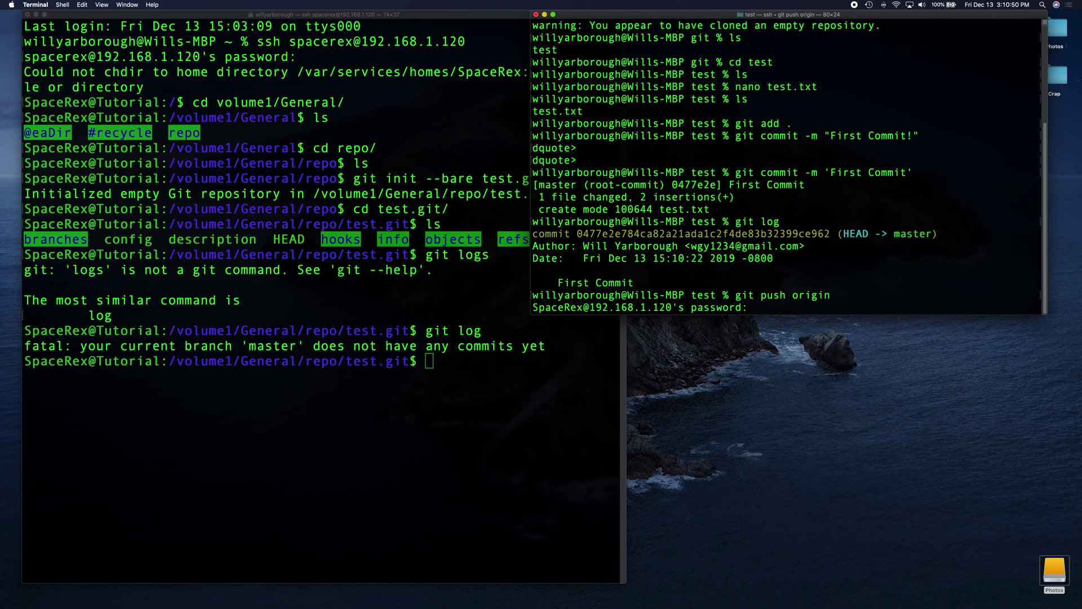
key("Return")
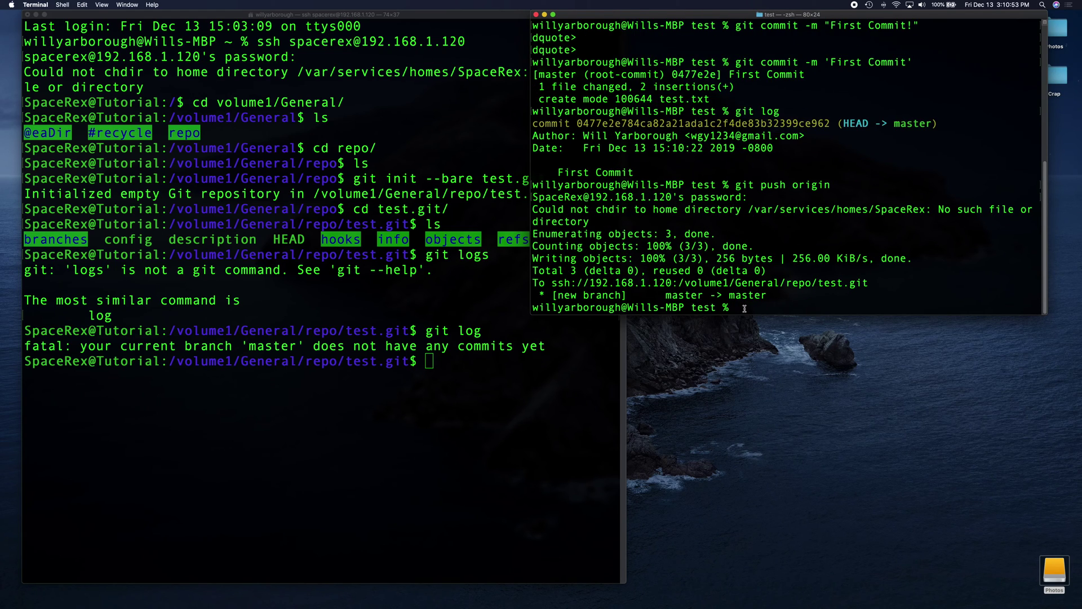
left_click_drag(571, 295, 658, 298)
left_click(330, 323)
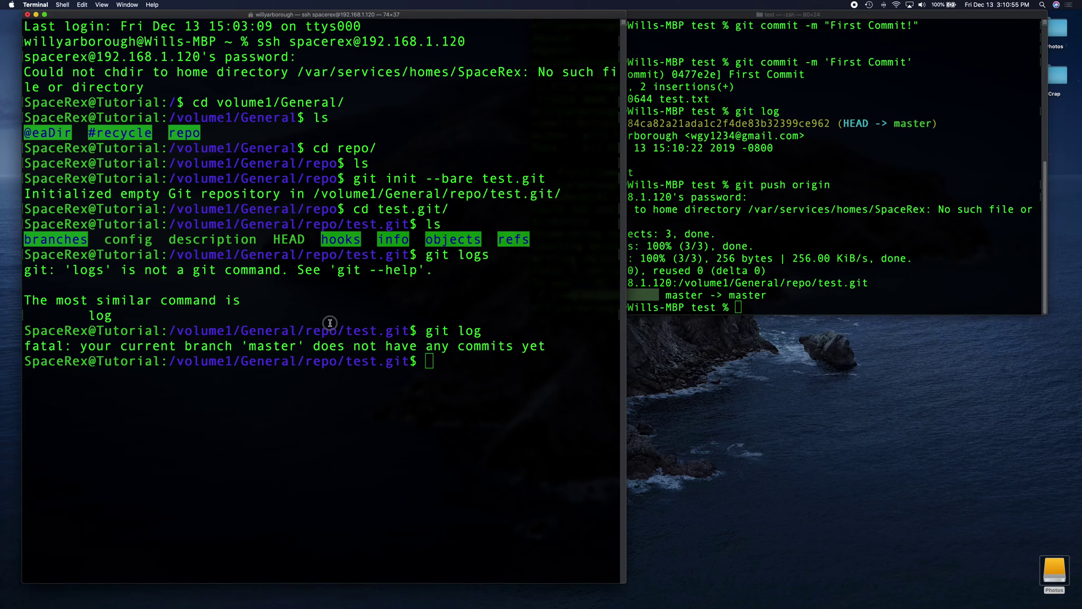
type("git log")
key("Return")
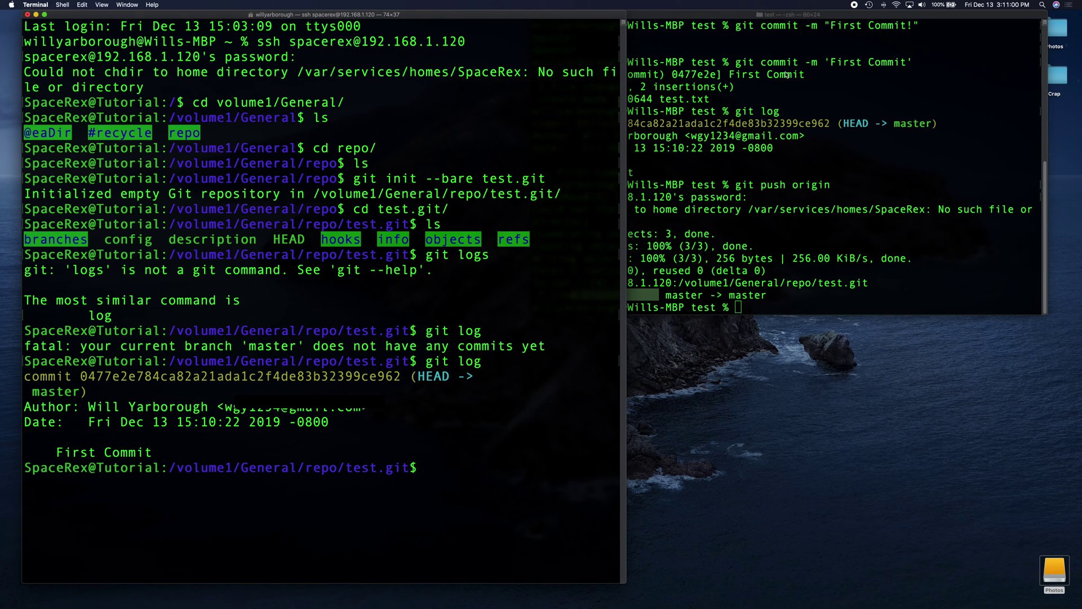
left_click(704, 124)
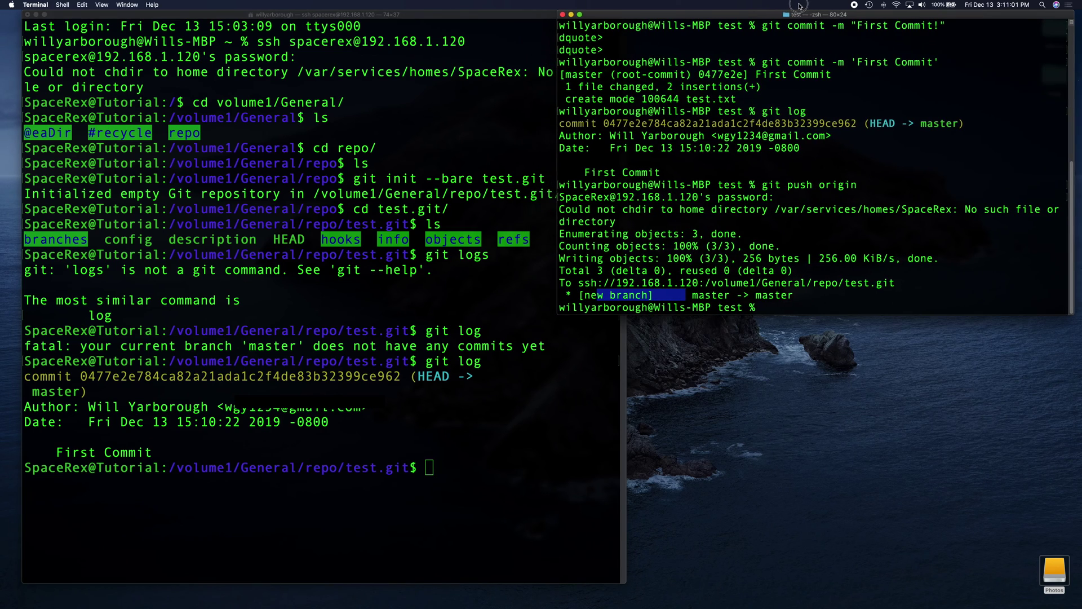
left_click(497, 244)
left_click_drag(623, 274, 550, 265)
left_click(657, 246)
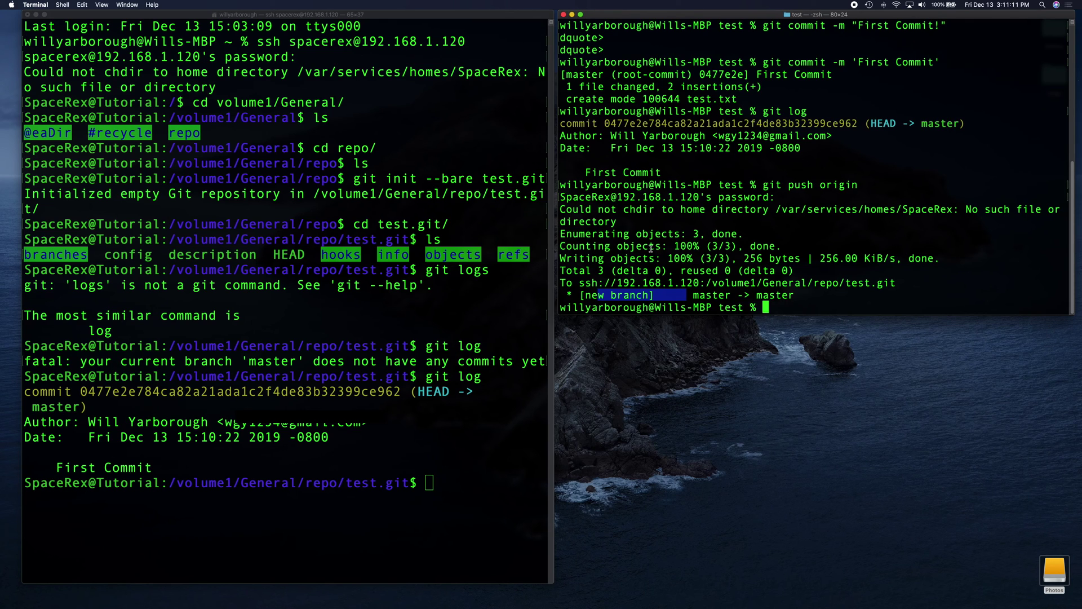
Launch Fork via Spotlight.
key("super+space")
type("fork")
key("Return")
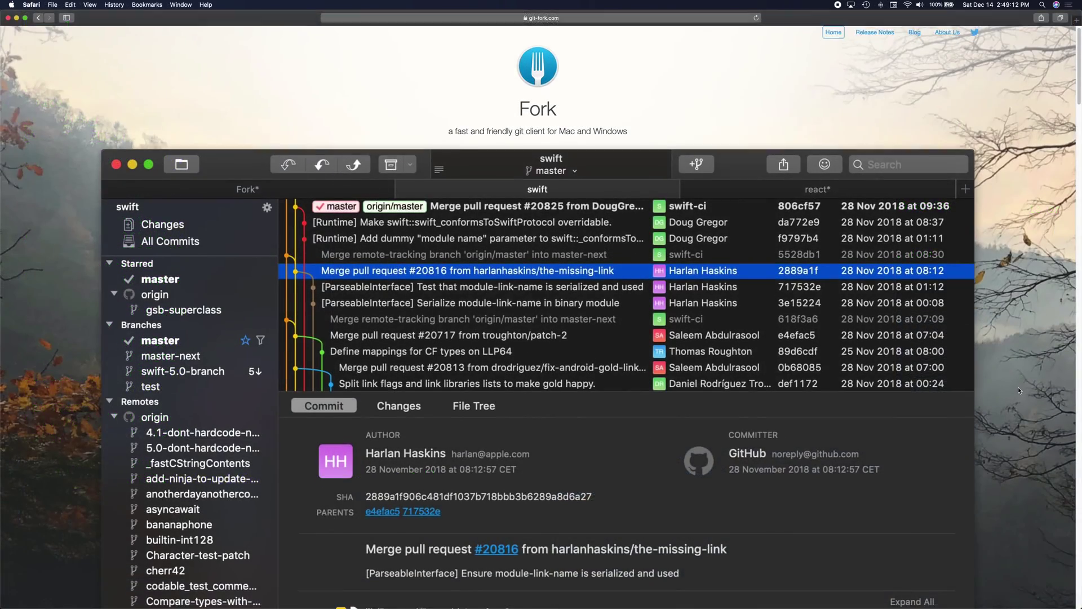
Scroll down the git-fork.com homepage in Safari.
scroll(1018, 389, "down", 3)
scroll(1018, 387, "down", 4)
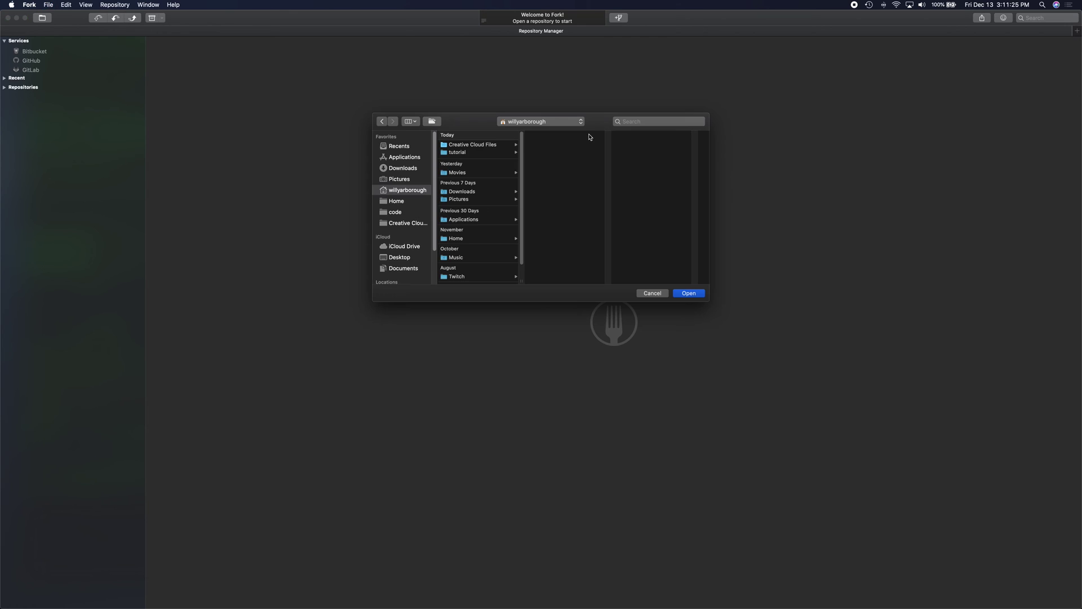
Open the tutorial > git > test repository in Fork, then preview and cancel the Push, Pull and Fetch dialogs.
left_click(472, 152)
left_click(548, 145)
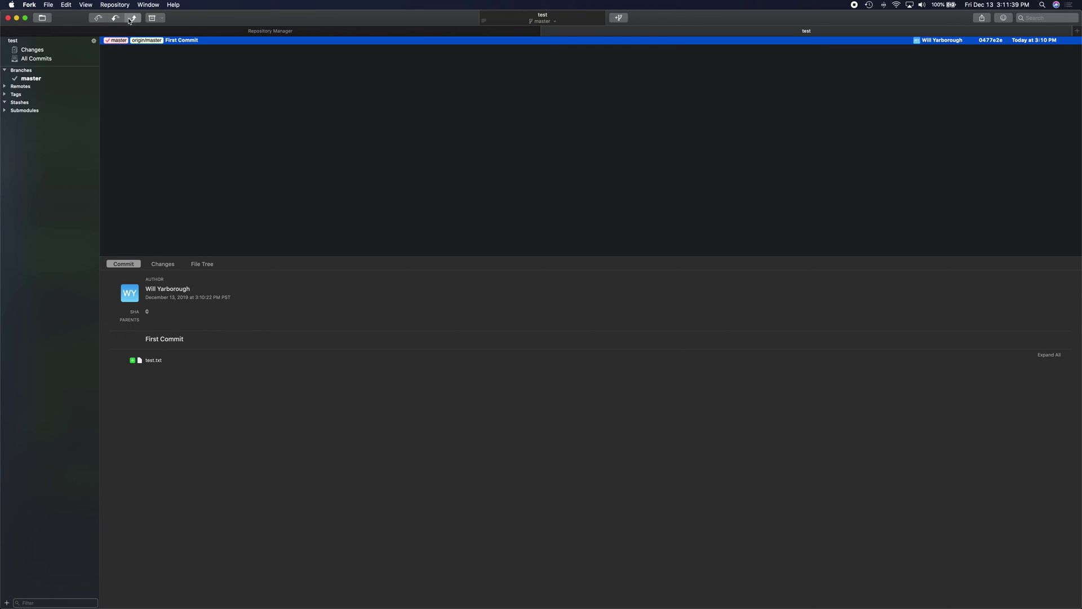
key("super+shift+p")
left_click(596, 121)
key("super+shift+l")
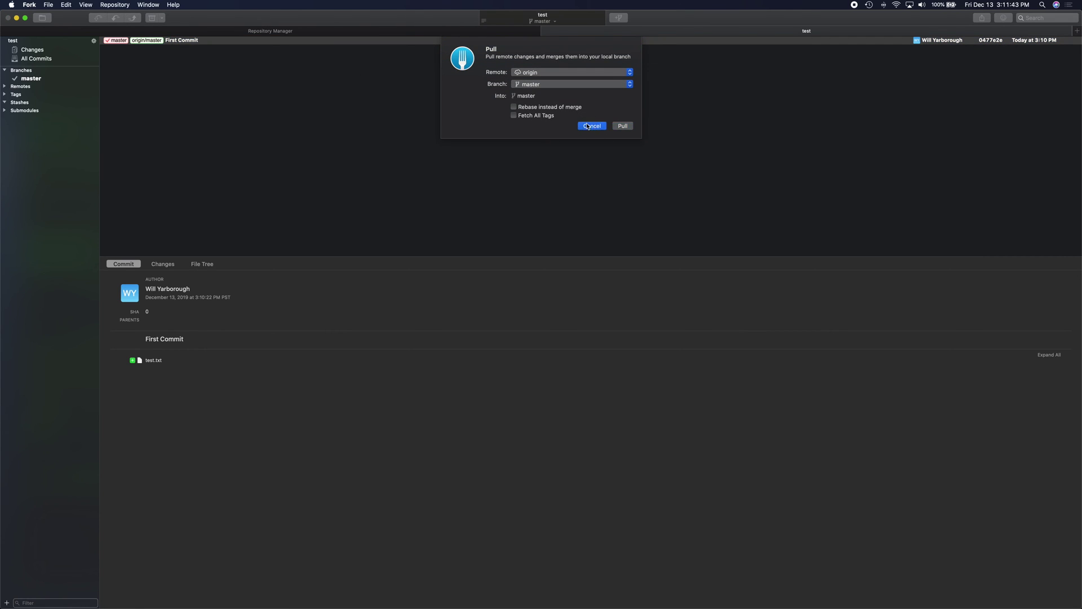
left_click(592, 126)
left_click(99, 19)
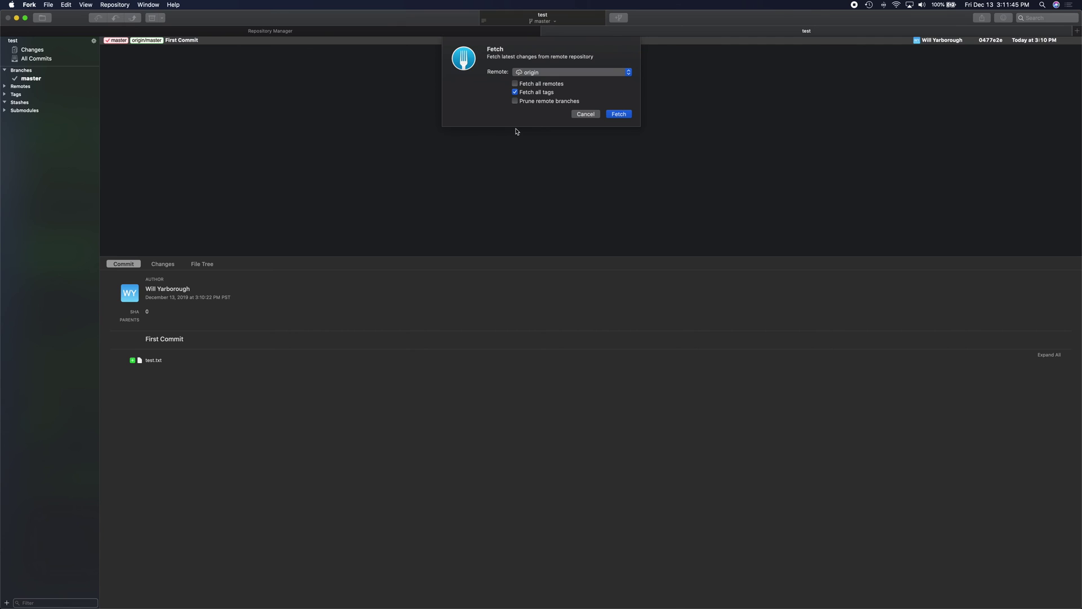
left_click(583, 114)
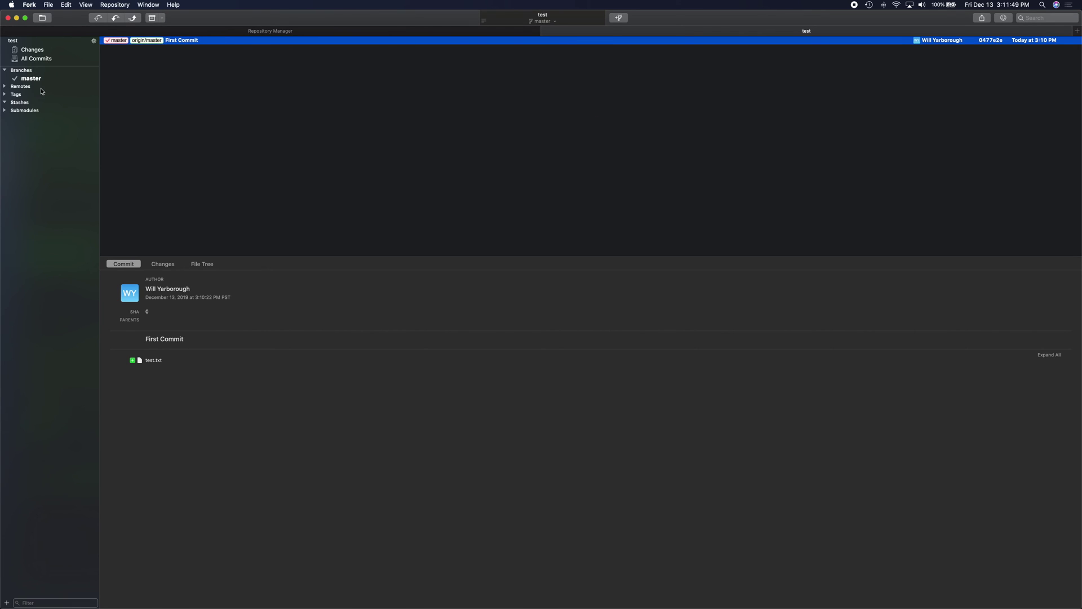
Expand Remotes > origin and select master to confirm it holds First Commit.
left_click(4, 86)
left_click(7, 95)
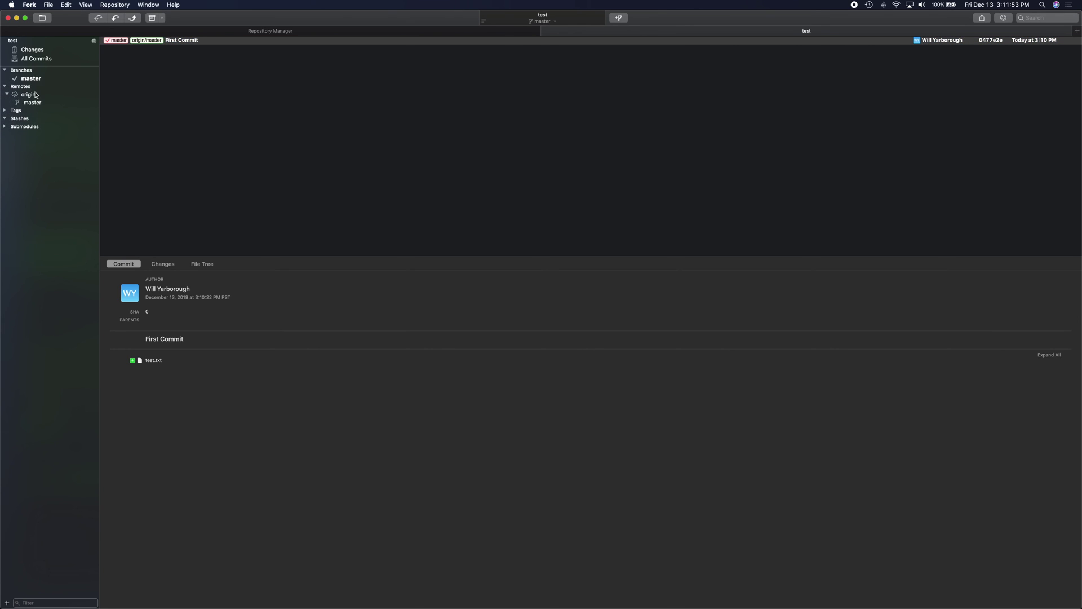
left_click(29, 99)
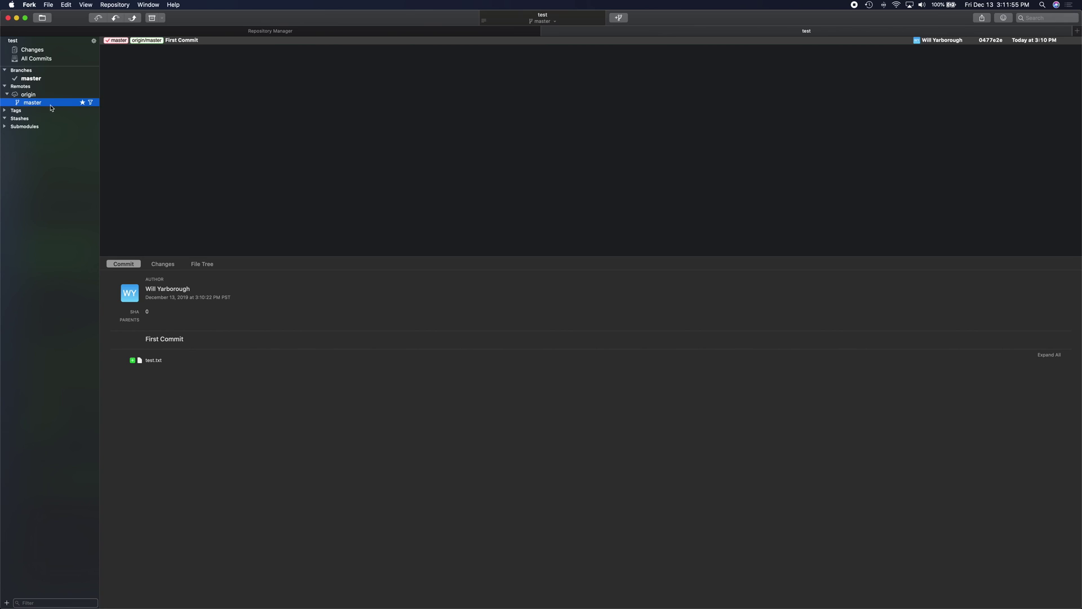